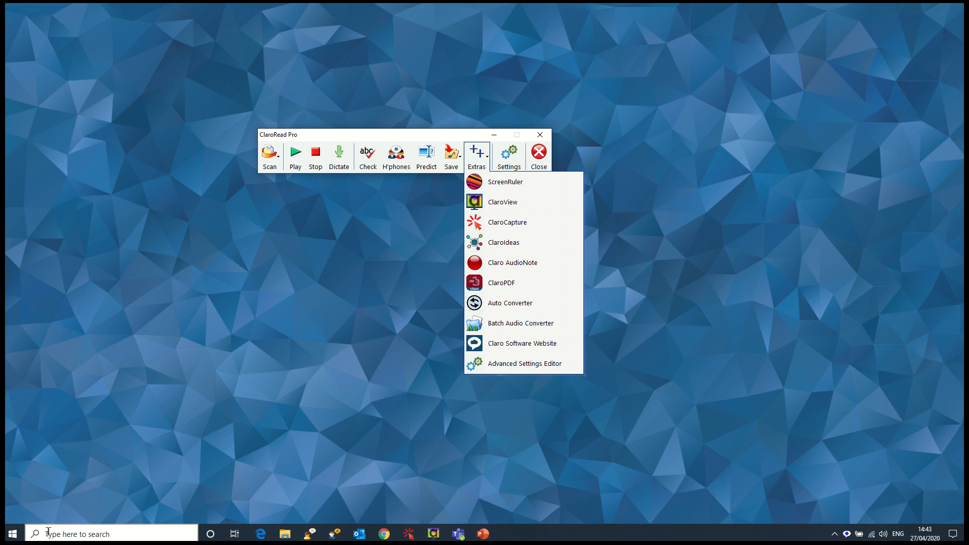
# - Open ClaroCapture and save a new blank capture file as Happiness Captures 2
pyautogui.click(49, 533)
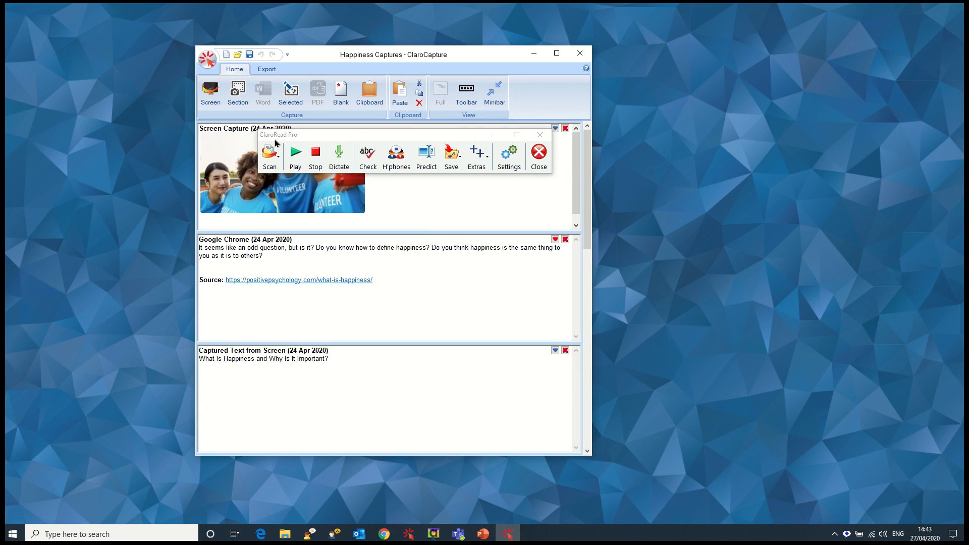
pyautogui.click(226, 54)
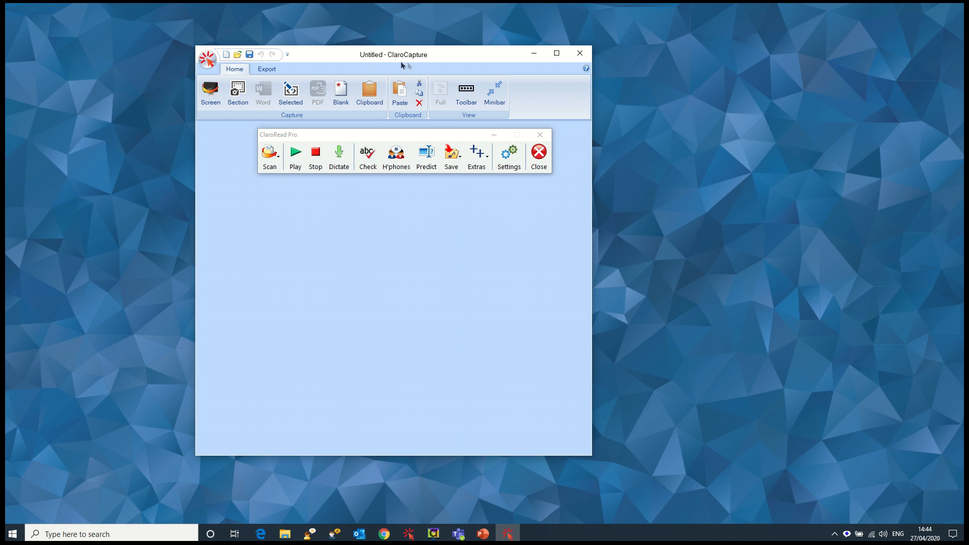
pyautogui.click(250, 54)
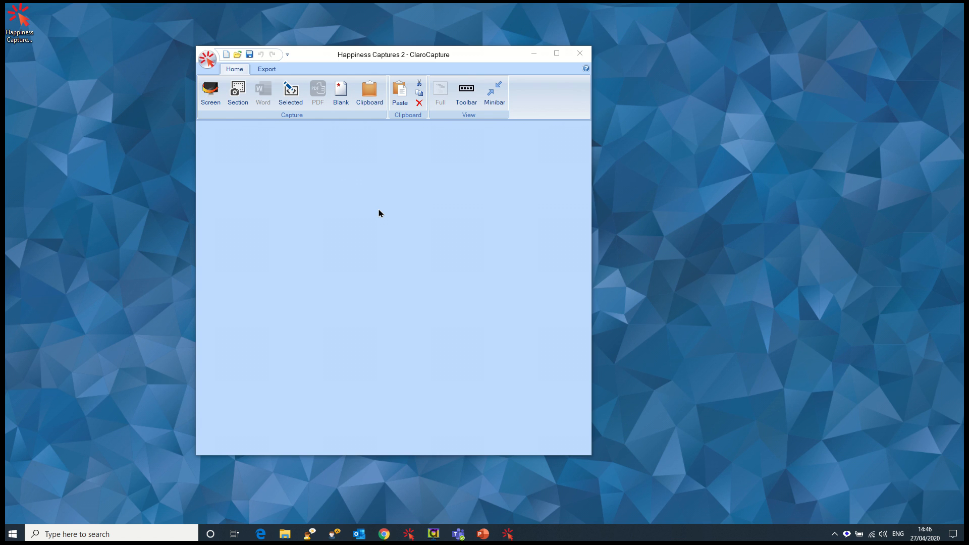
# - Move the ClaroCapture window aside, shrink it to Toolbar and Minibar view, and expand the Minibar again
pyautogui.moveTo(490, 58); pyautogui.dragTo(678, 64)
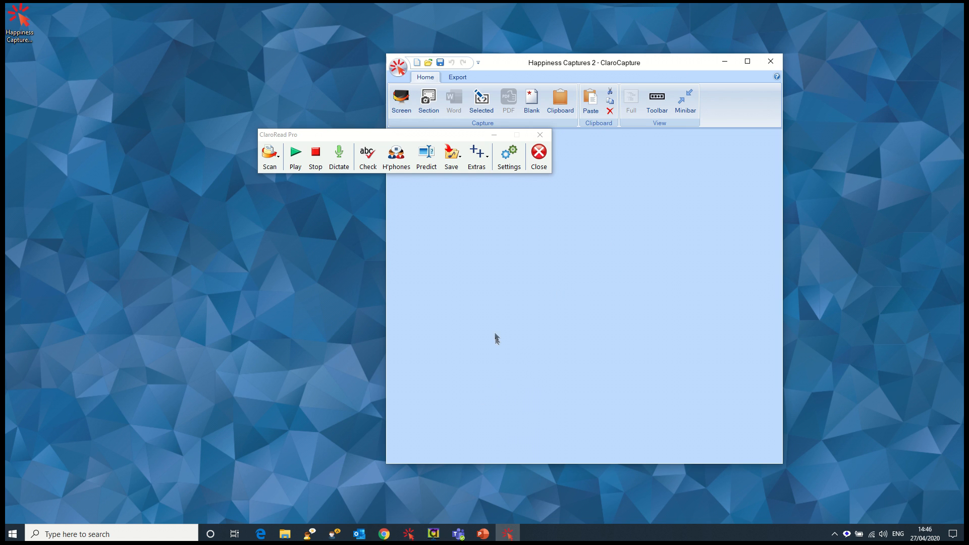
pyautogui.click(655, 112)
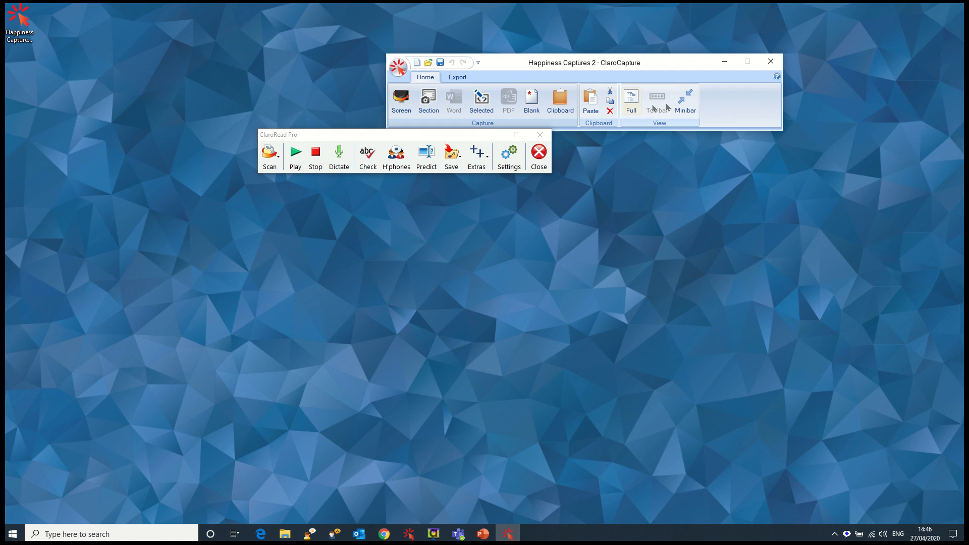
pyautogui.click(688, 105)
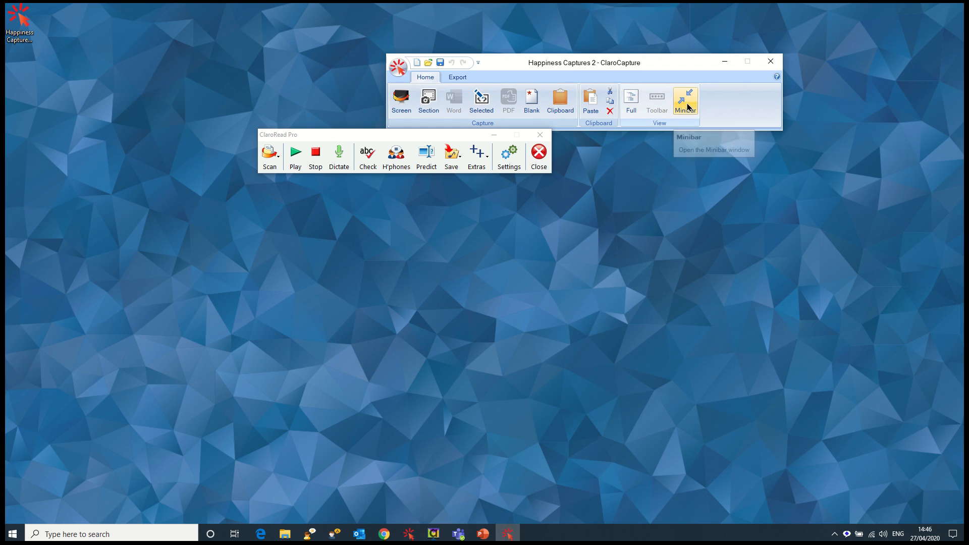
pyautogui.moveTo(762, 142); pyautogui.dragTo(779, 35)
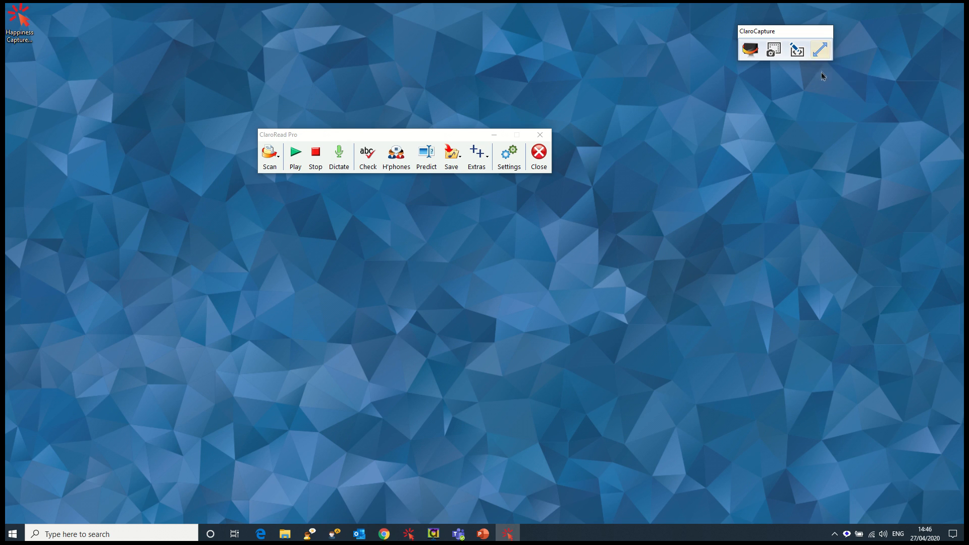
pyautogui.click(820, 51)
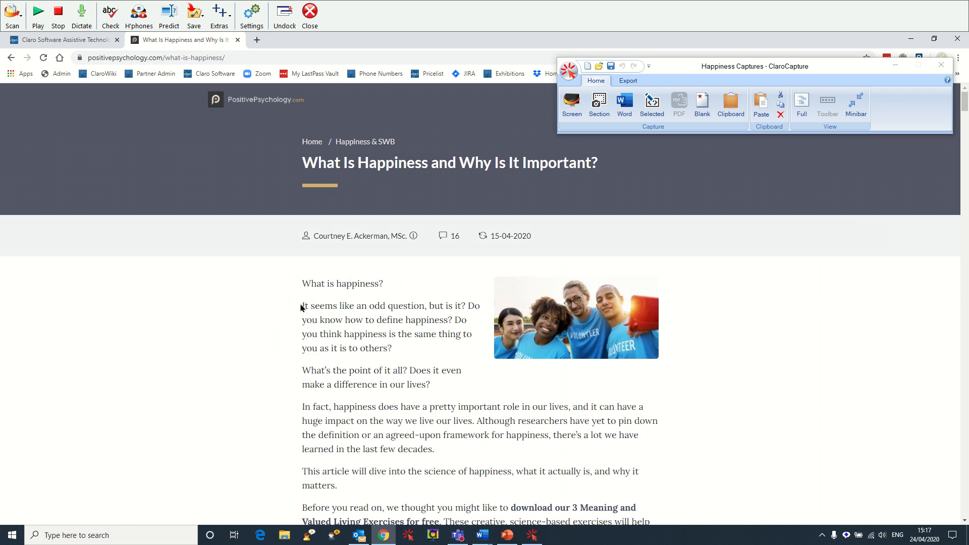
# - Capture the selected web page paragraph beginning "It seems like an odd question" and show the captures in full view
pyautogui.moveTo(302, 306); pyautogui.dragTo(470, 351)
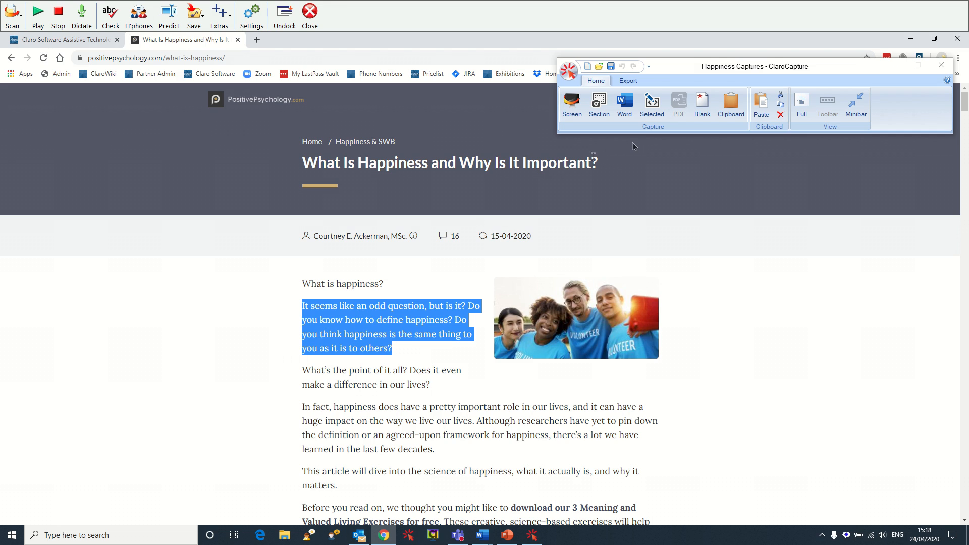
pyautogui.click(653, 99)
pyautogui.click(802, 104)
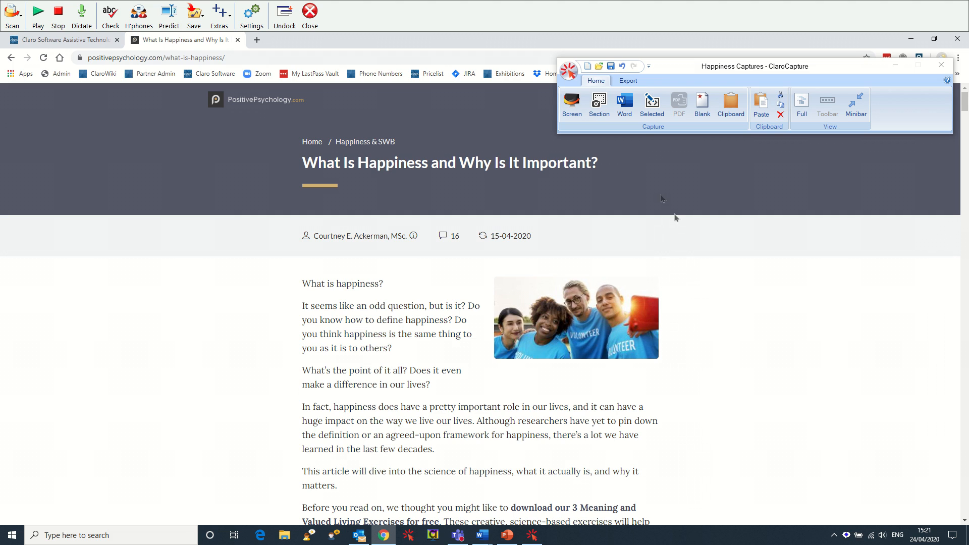
# - Capture the volunteers photo beside the article's opening paragraphs as a screen section image
pyautogui.click(600, 104)
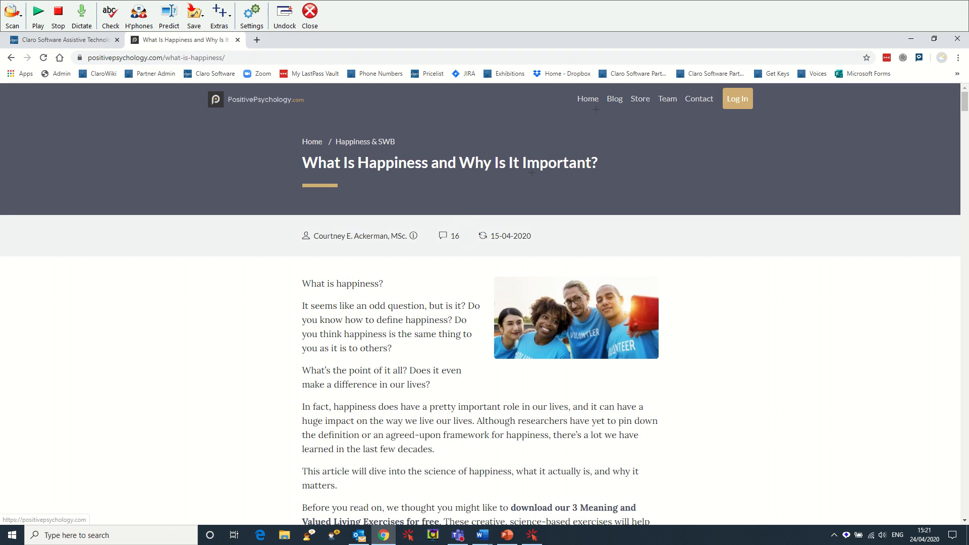
pyautogui.moveTo(492, 277); pyautogui.dragTo(660, 357)
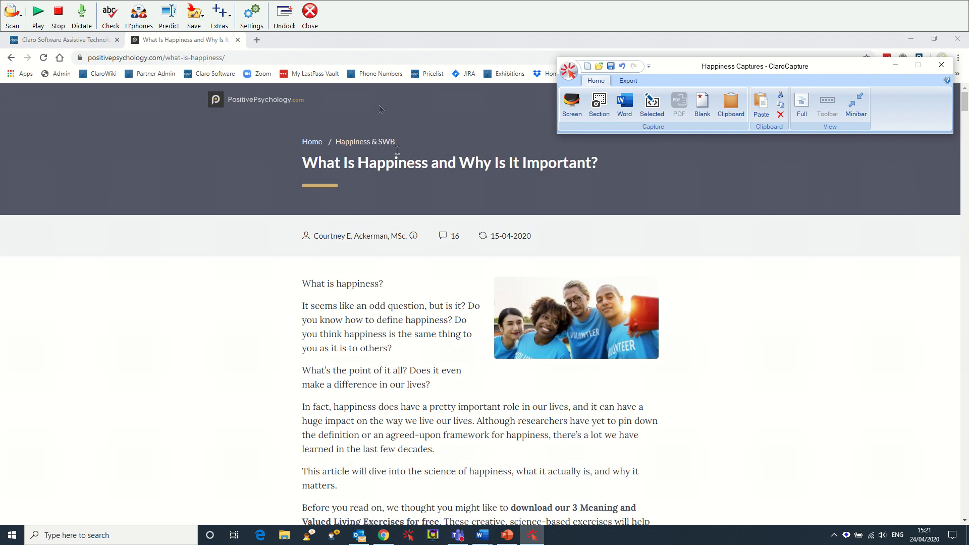
# - Capture the article heading "What Is Happiness and Why Is It Important?" as text from the screen and show all captures in full view
pyautogui.click(569, 113)
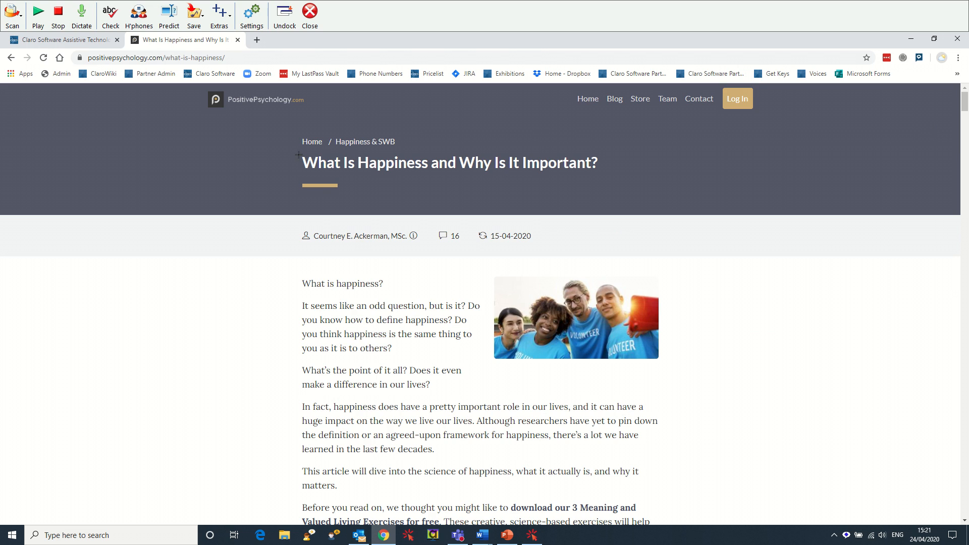
pyautogui.moveTo(298, 149); pyautogui.dragTo(600, 174)
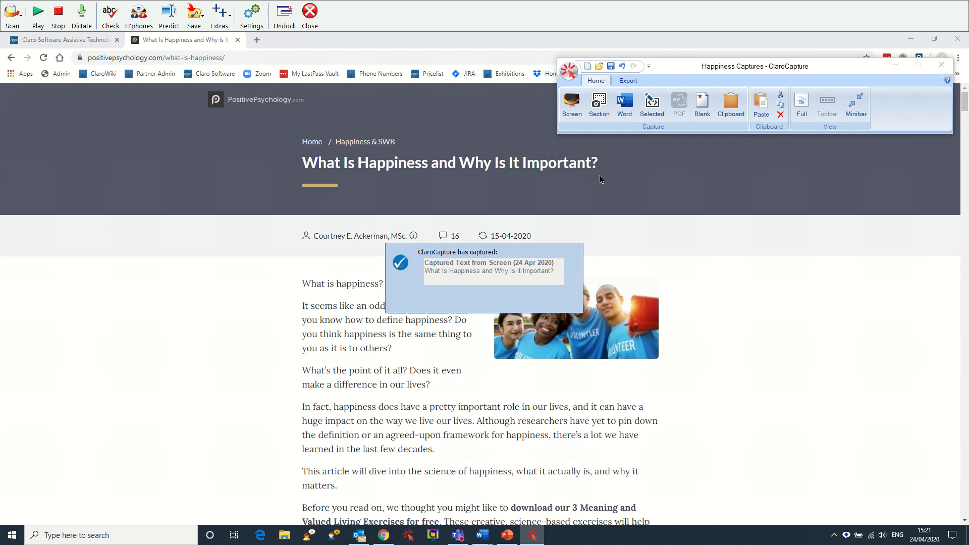
pyautogui.click(802, 104)
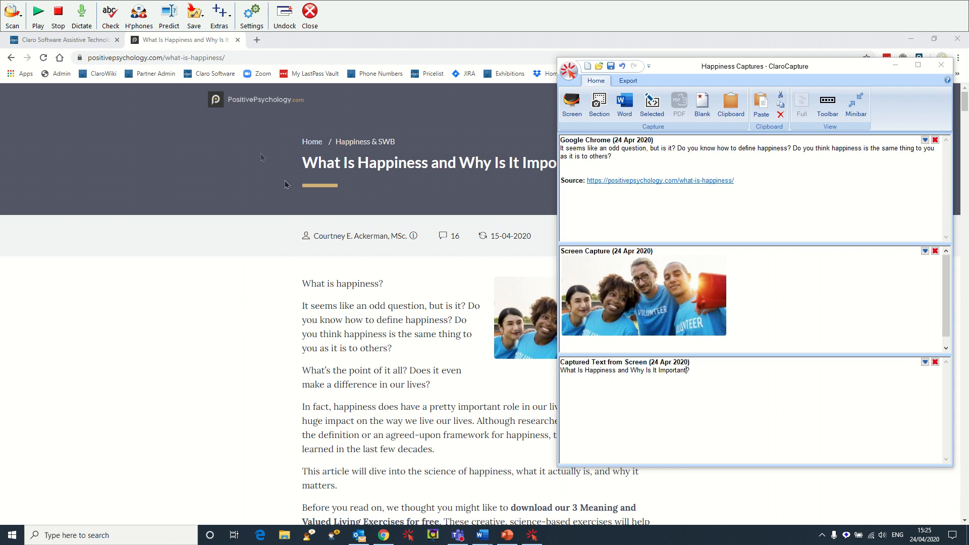
# - Open Questions about happiness in ClaroPDF at the chapter's opening paragraph and reduce ClaroCapture to Toolbar view
pyautogui.click(225, 27)
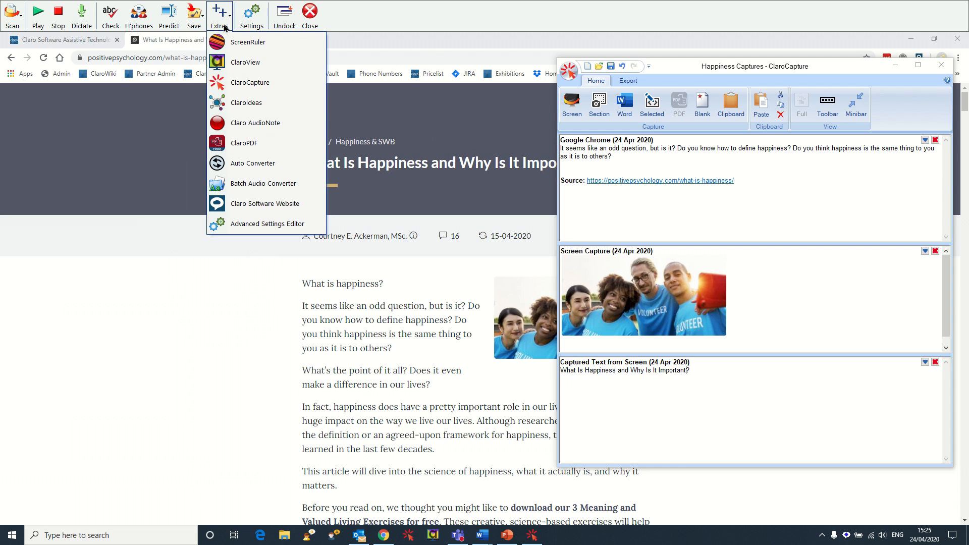
pyautogui.click(248, 145)
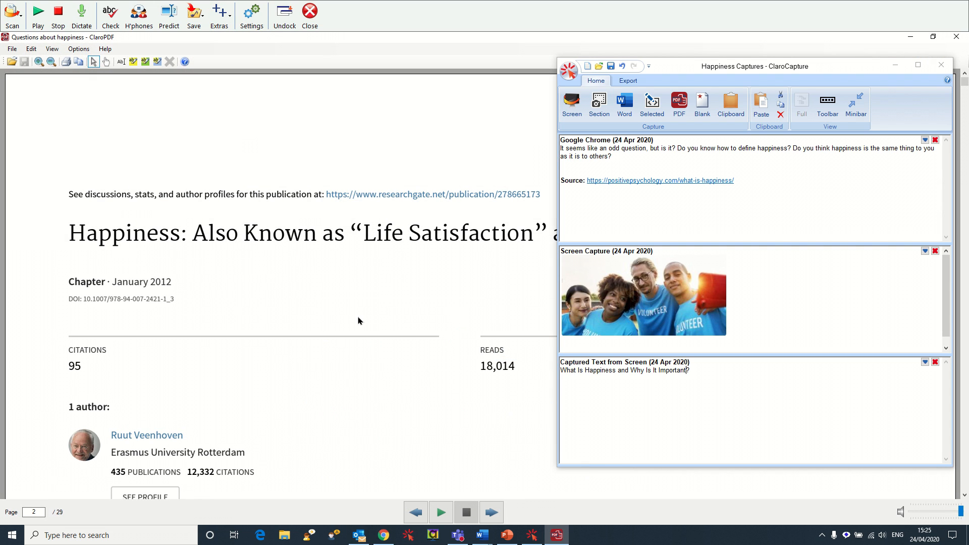
pyautogui.scroll(-1, 291, 323)
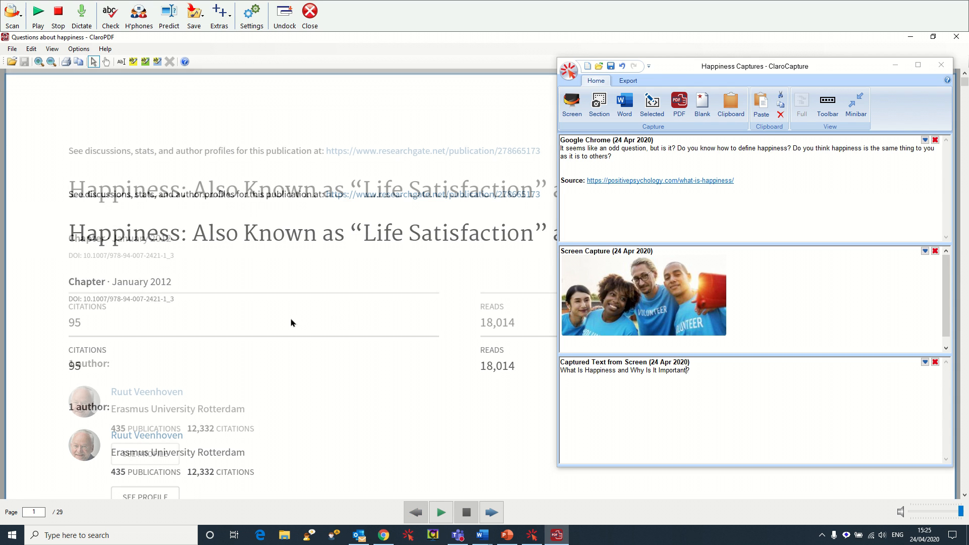
pyautogui.scroll(-6, 291, 323)
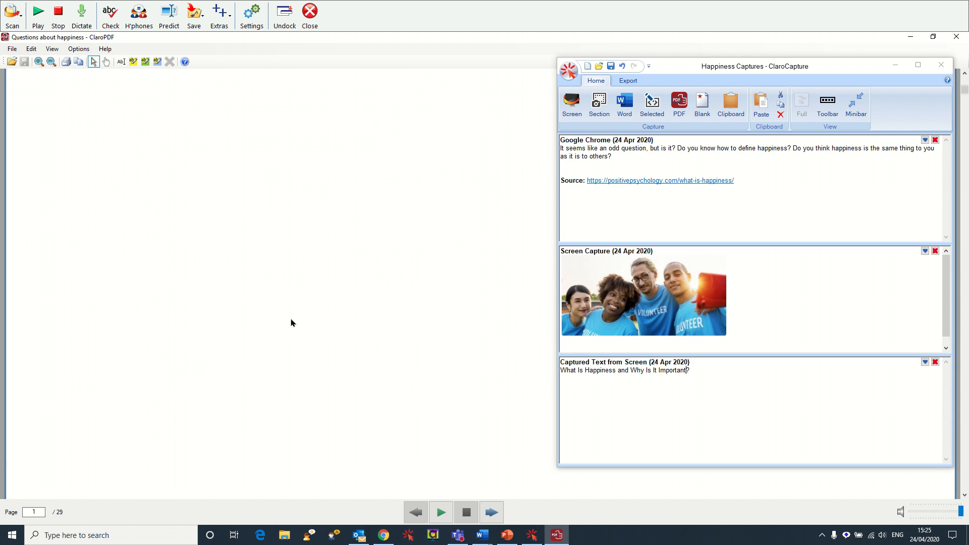
pyautogui.scroll(-4, 291, 323)
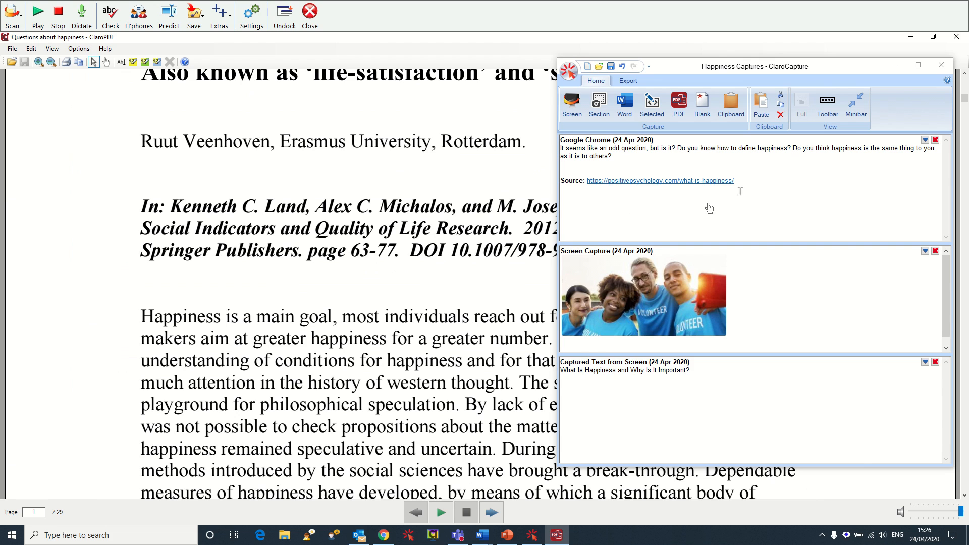
pyautogui.click(828, 106)
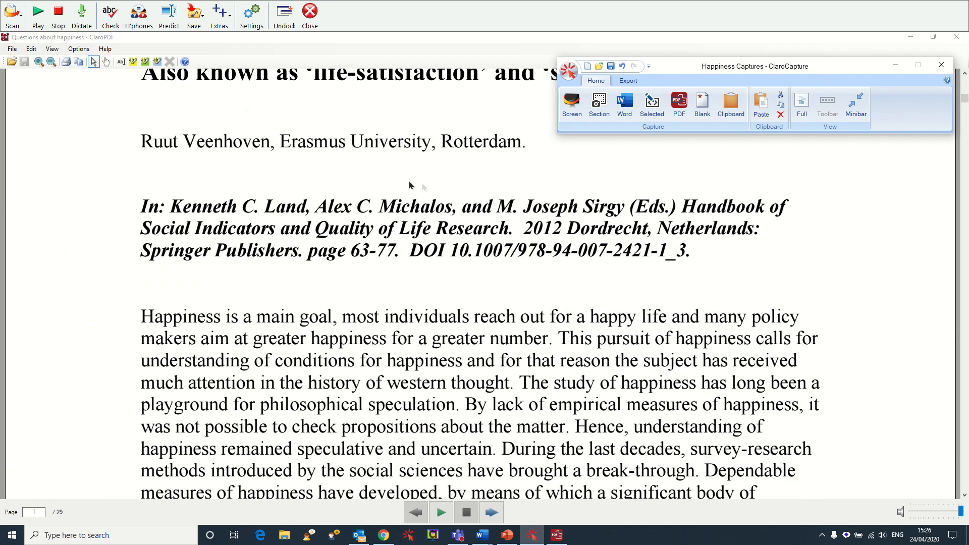
# - Highlight in green the sentences beginning "Happiness is a main goal", "During the last decades" and "The study of happiness"
pyautogui.click(141, 305)
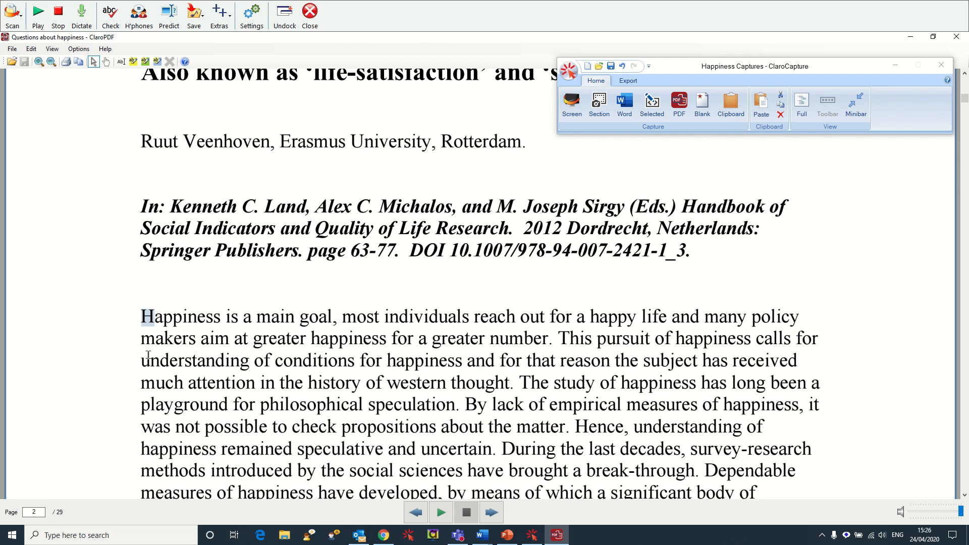
pyautogui.moveTo(141, 316); pyautogui.dragTo(552, 339)
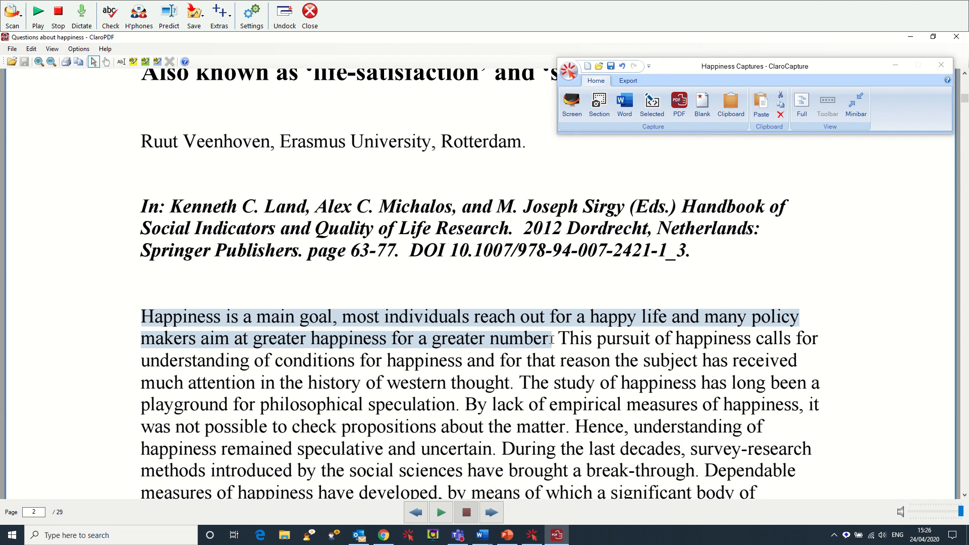
pyautogui.click(145, 61)
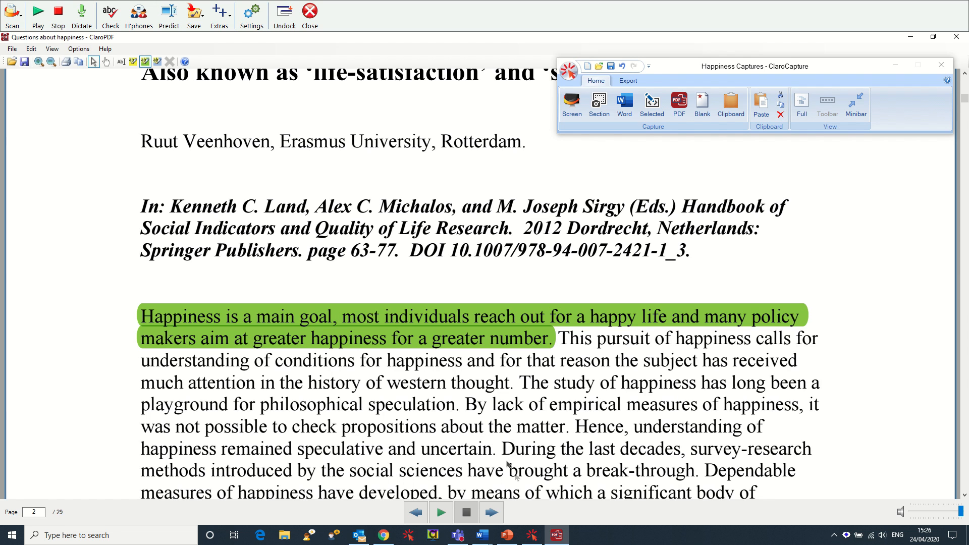
pyautogui.moveTo(667, 475); pyautogui.dragTo(696, 473)
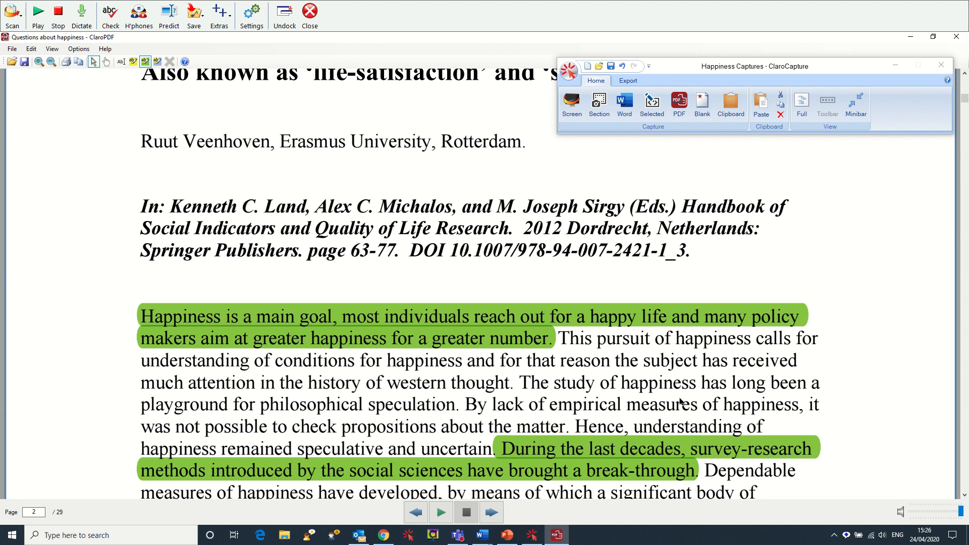
pyautogui.moveTo(525, 382); pyautogui.dragTo(454, 407)
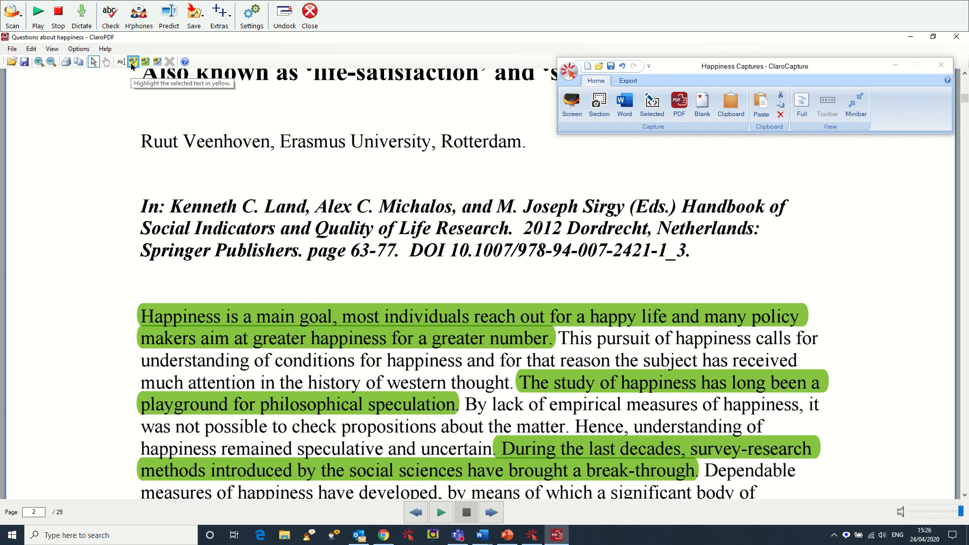
# - Highlight "By lack of empirical measures…uncertain" and "Quality-of-life concepts…good life itself" in yellow, and the text from "A second difference" in blue
pyautogui.moveTo(465, 404); pyautogui.dragTo(494, 452)
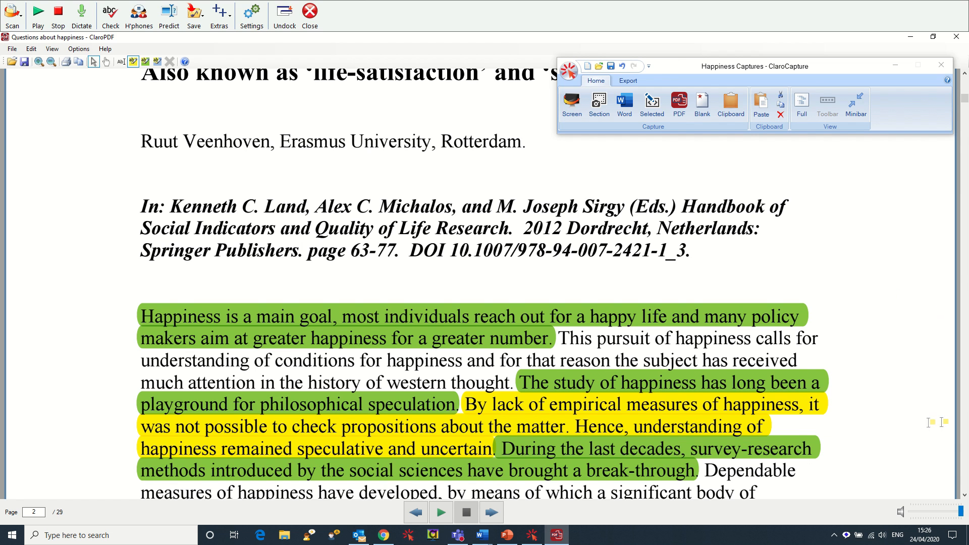
pyautogui.click(965, 414)
pyautogui.click(965, 414)
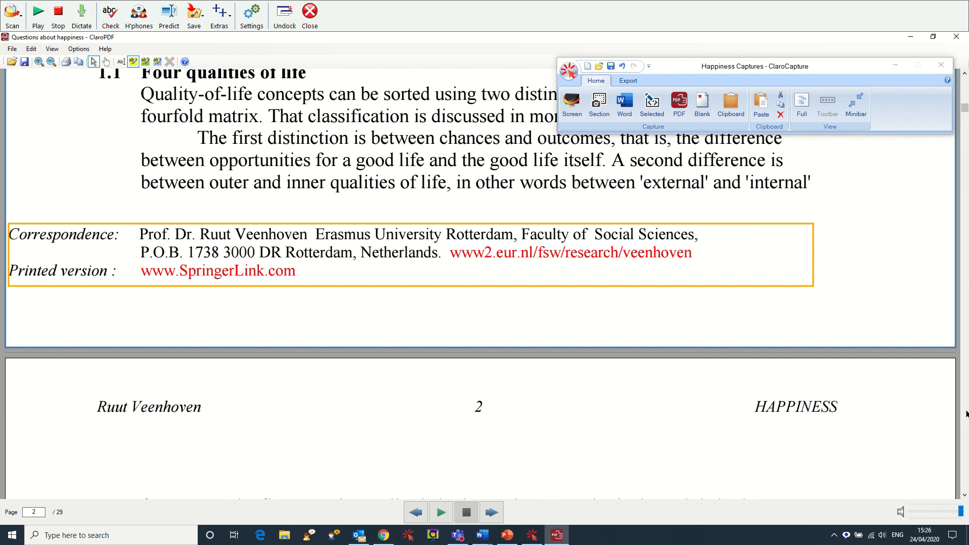
pyautogui.moveTo(143, 94); pyautogui.dragTo(605, 161)
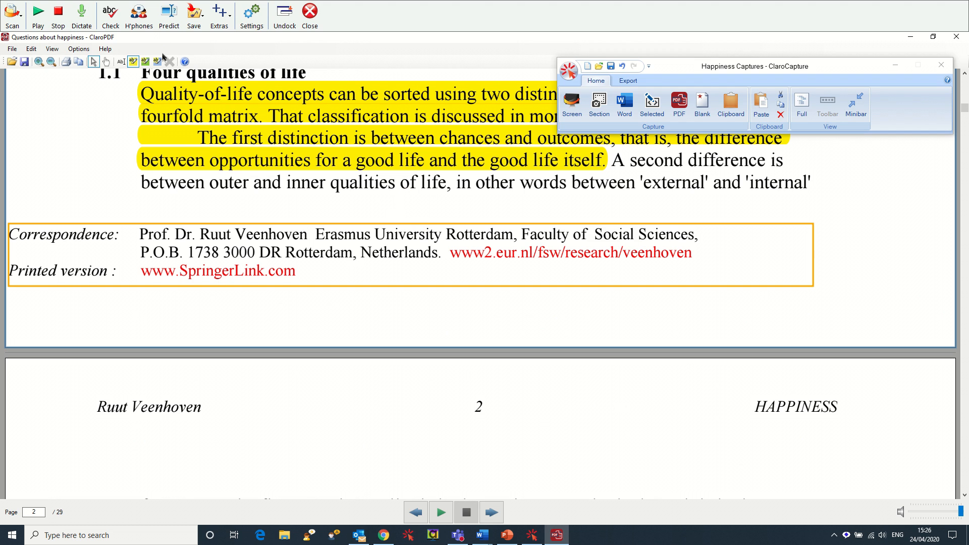
pyautogui.moveTo(611, 160); pyautogui.dragTo(752, 218)
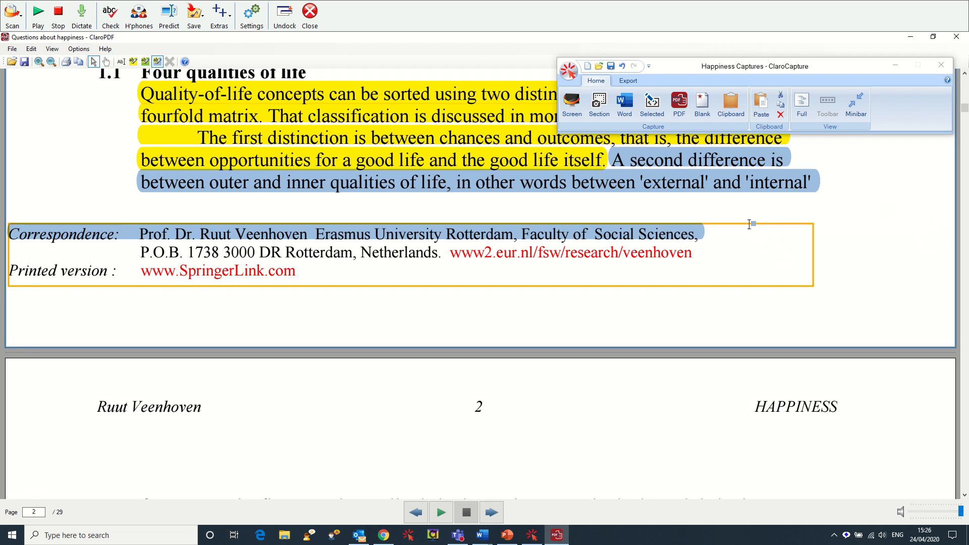
# - Capture the highlighted PDF text into ClaroCapture and review the colour-grouped captures in full view
pyautogui.click(678, 108)
pyautogui.click(802, 104)
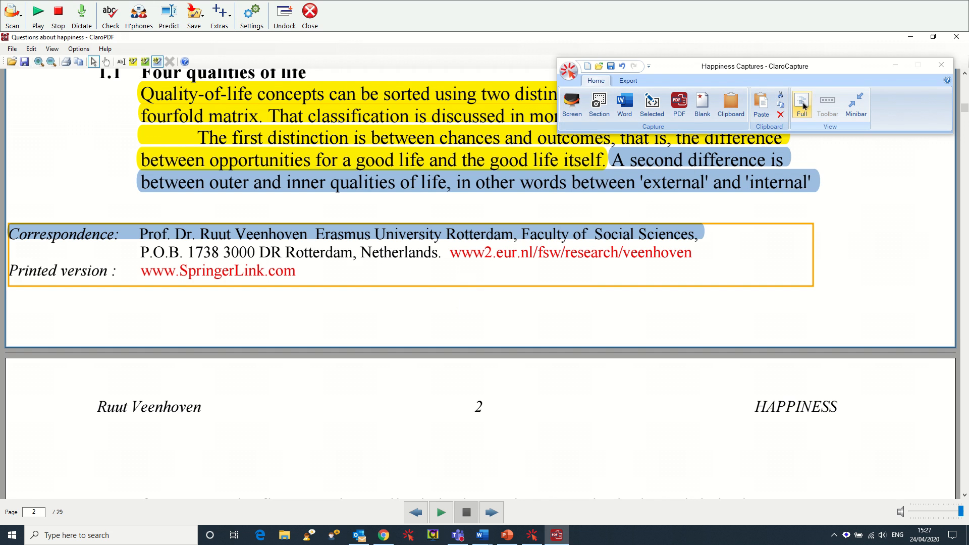
pyautogui.moveTo(950, 186); pyautogui.dragTo(947, 348)
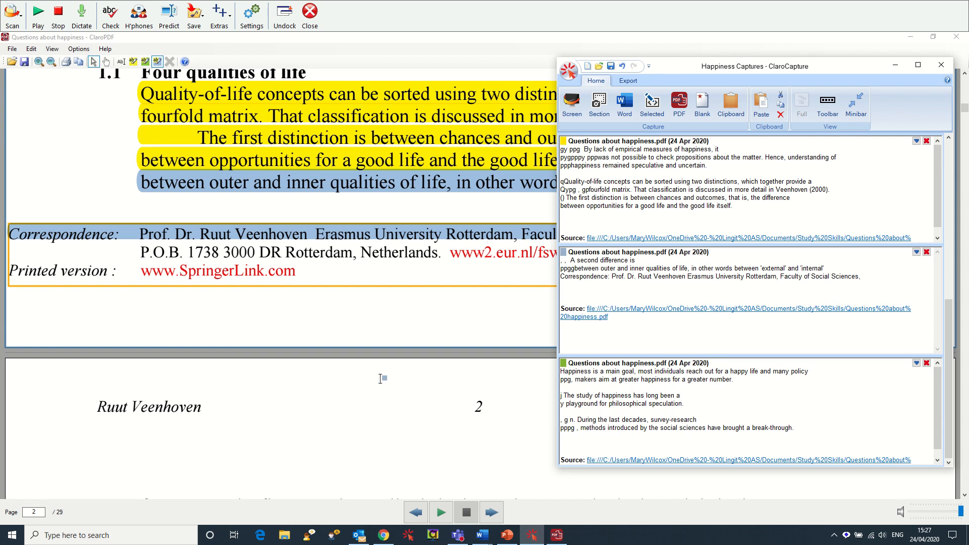
# - Switch to Ten Habits Of Incredibly Happy People in Word and highlight "This leads to…be happy", "While these major events…doesn't last" and "Try out their habits…for you:" in turquoise
pyautogui.scroll(-3, 839, 327)
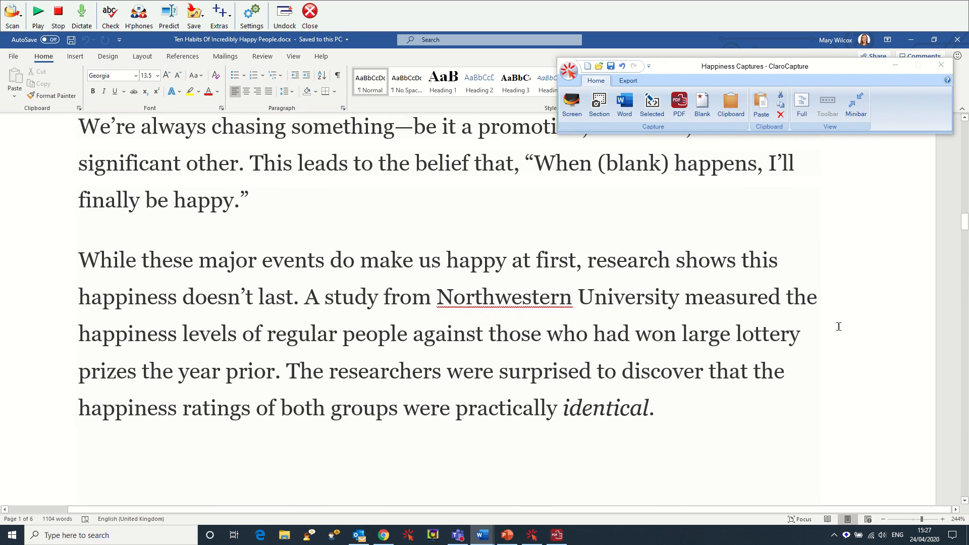
pyautogui.press('Up')
pyautogui.press('Up')
pyautogui.click(199, 92)
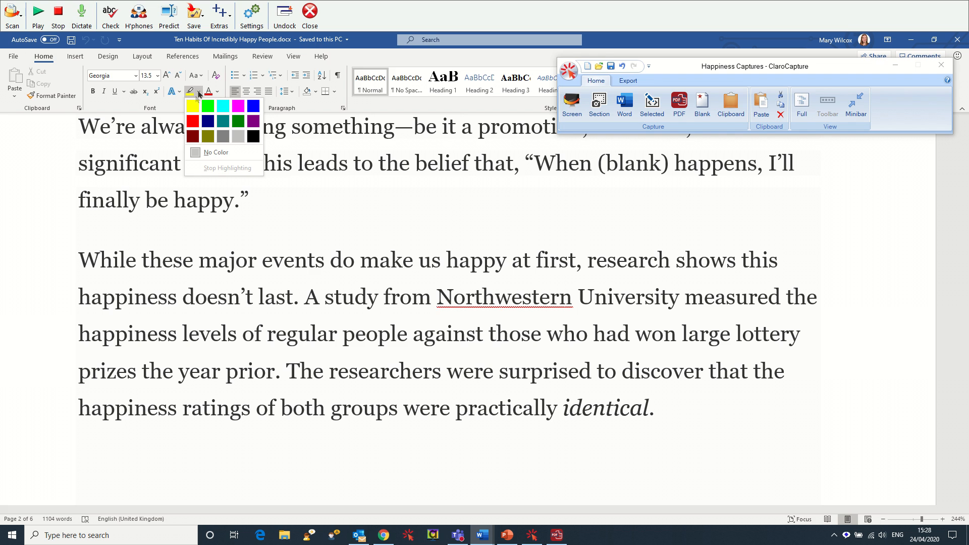
pyautogui.click(223, 106)
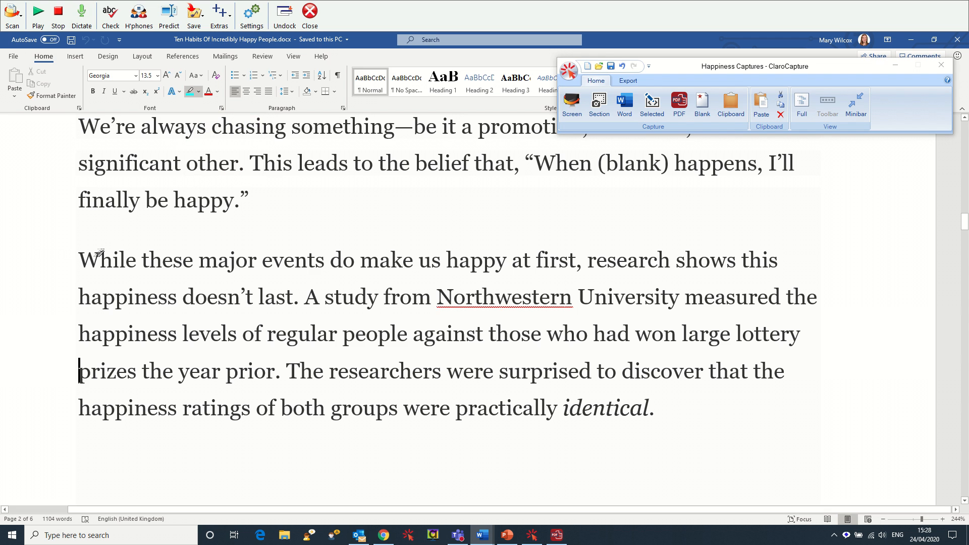
pyautogui.moveTo(80, 259); pyautogui.dragTo(294, 298)
pyautogui.moveTo(248, 162)
pyautogui.mouseDown()
pyautogui.moveTo(357, 177)
pyautogui.moveTo(393, 200)
pyautogui.mouseUp()
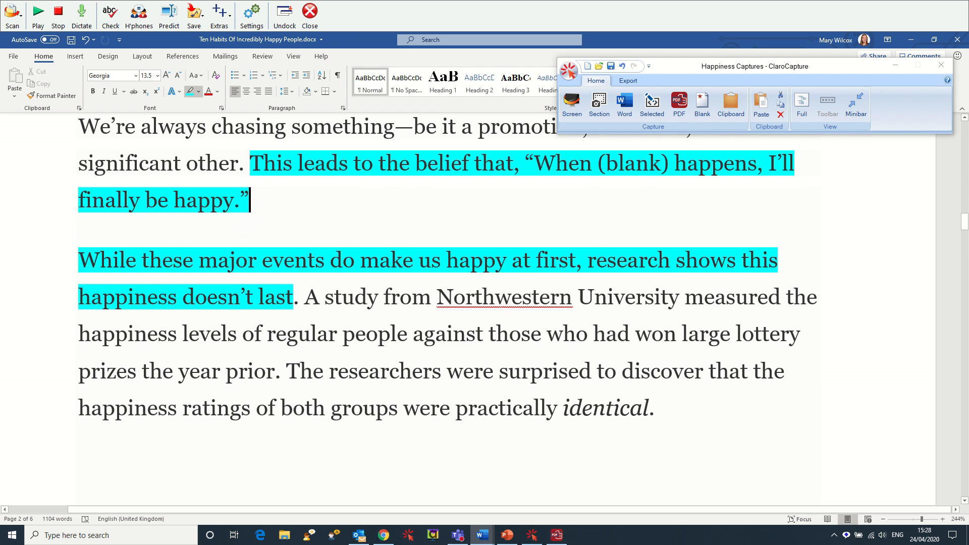
pyautogui.scroll(-10, 252, 207)
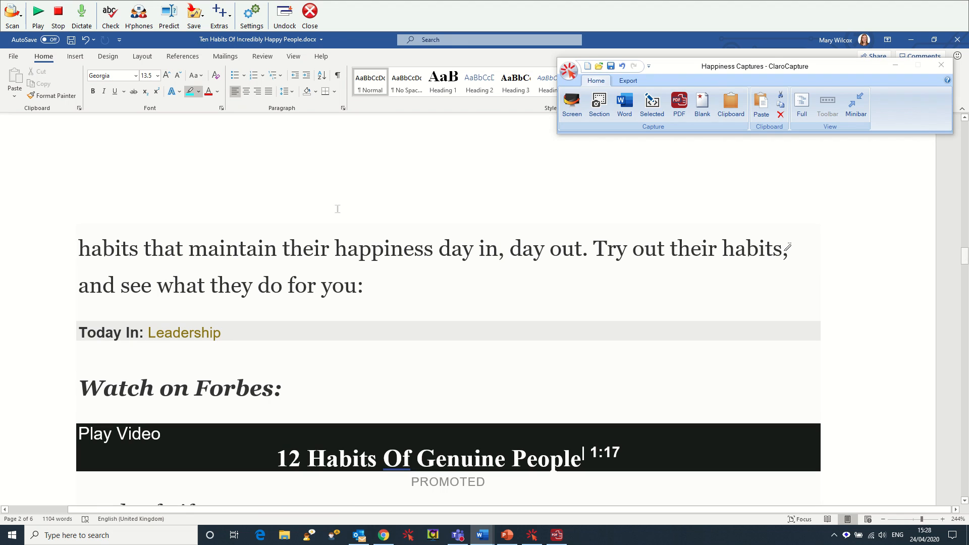
pyautogui.moveTo(596, 246); pyautogui.dragTo(616, 301)
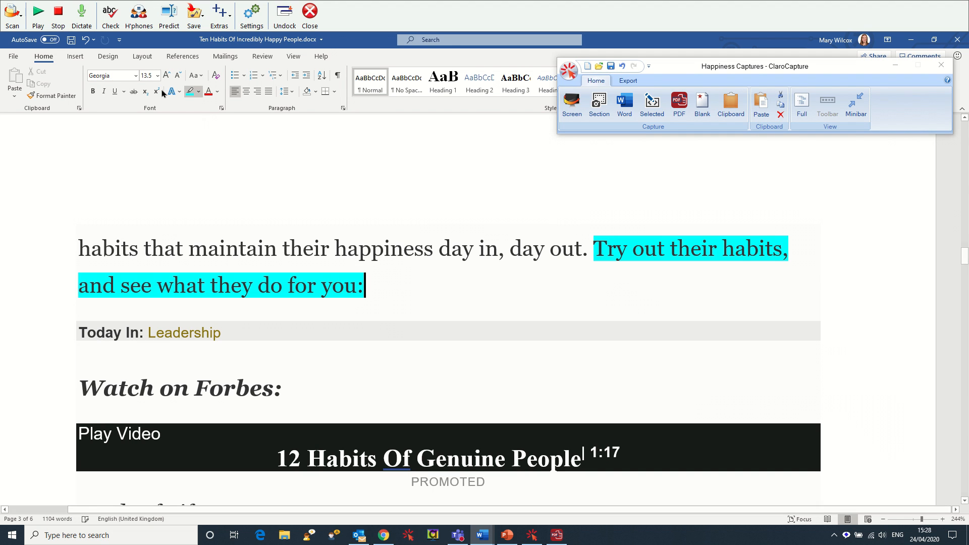
# - Highlight "habits that maintain their happiness day in, day out." and "Happy people schedule regular exercise…huge dividends for their" in bright green
pyautogui.click(198, 92)
pyautogui.click(207, 107)
pyautogui.moveTo(79, 247); pyautogui.dragTo(589, 248)
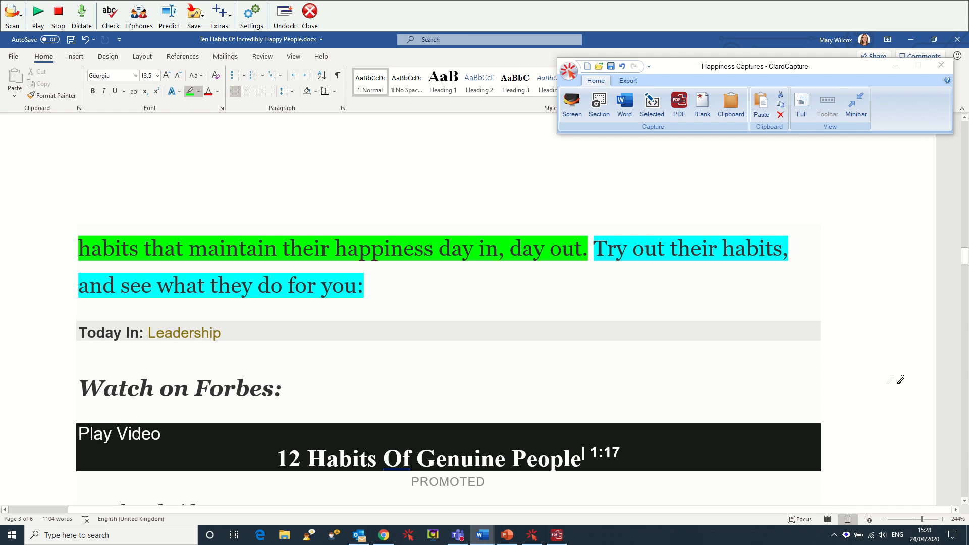
pyautogui.scroll(-10, 960, 386)
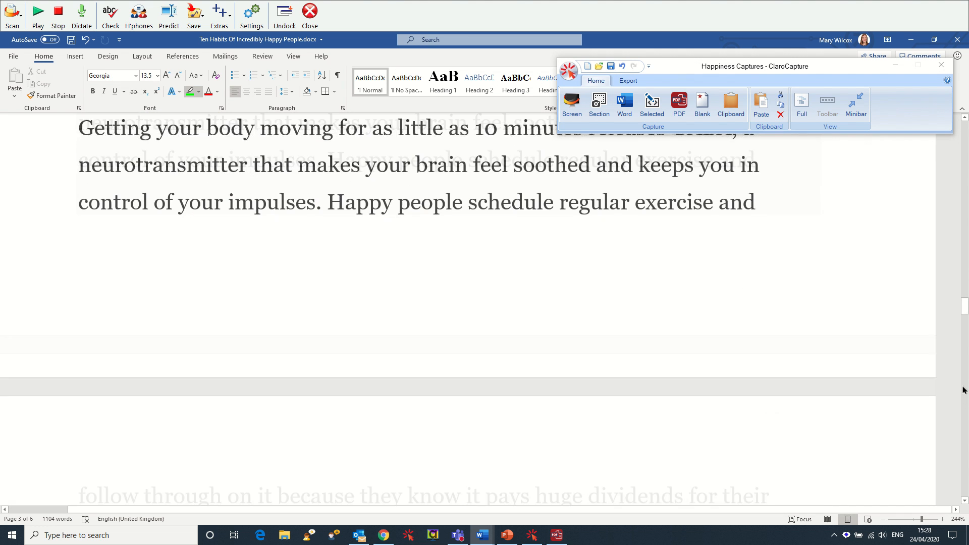
pyautogui.moveTo(330, 152)
pyautogui.mouseDown()
pyautogui.moveTo(387, 179)
pyautogui.moveTo(687, 444)
pyautogui.moveTo(747, 464)
pyautogui.moveTo(771, 487)
pyautogui.mouseUp()
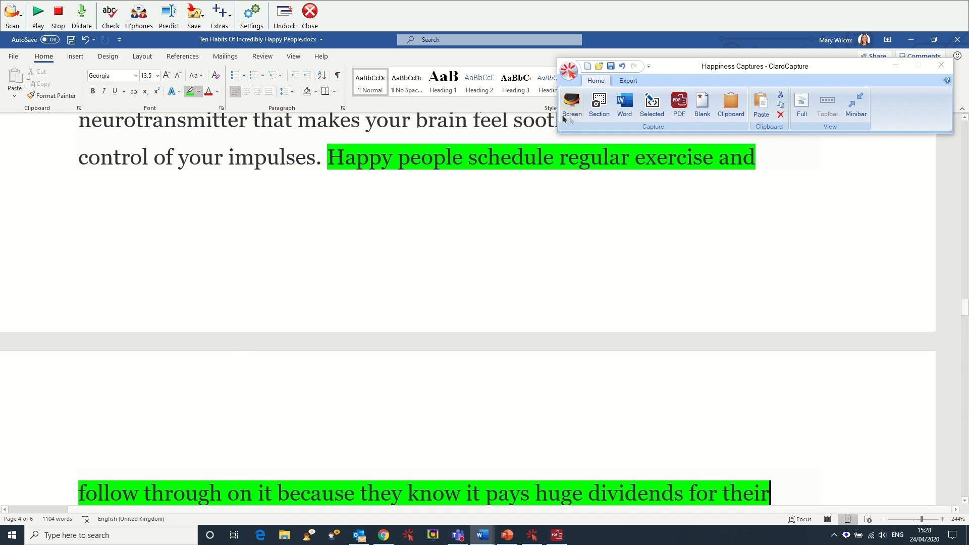
# - Capture the highlighted Word text into ClaroCapture and review the captured items in full view
pyautogui.click(624, 114)
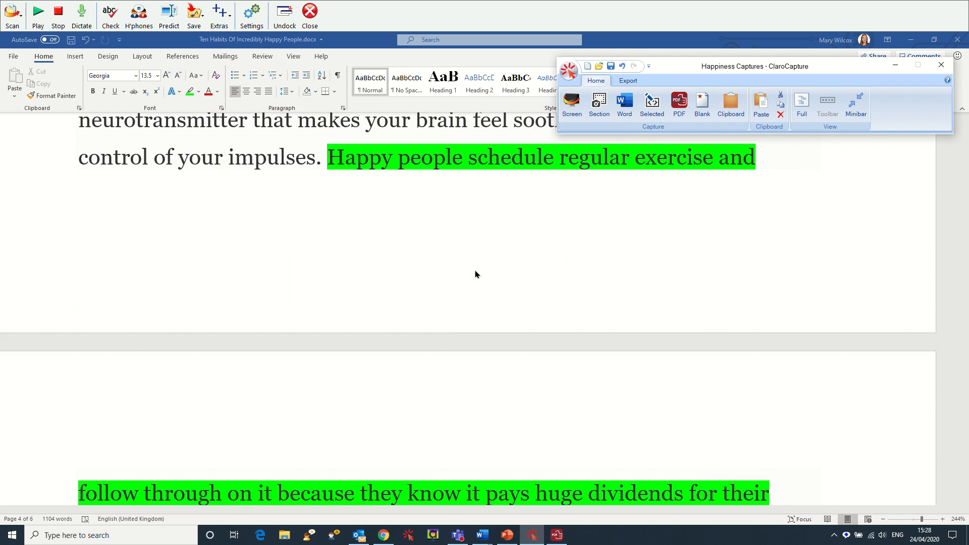
pyautogui.click(800, 107)
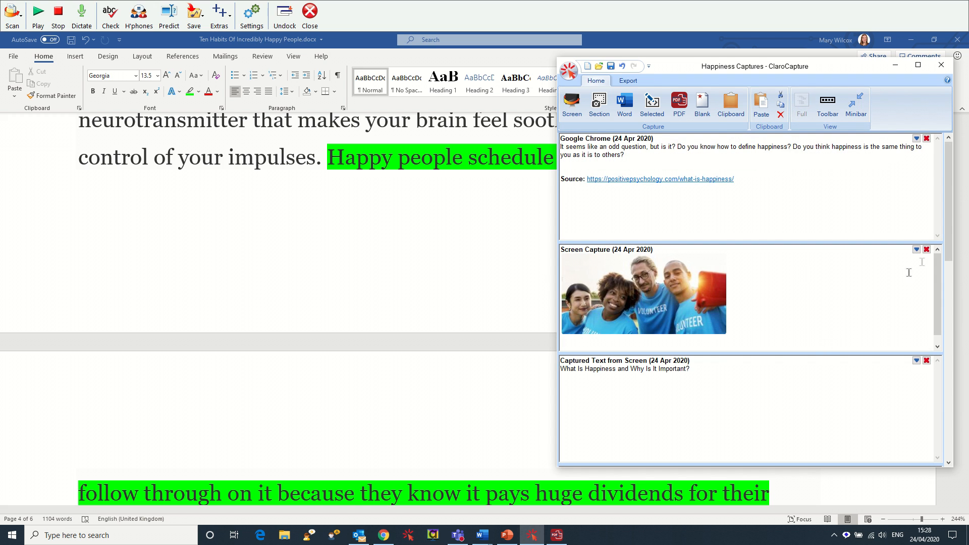
pyautogui.moveTo(947, 253); pyautogui.dragTo(947, 449)
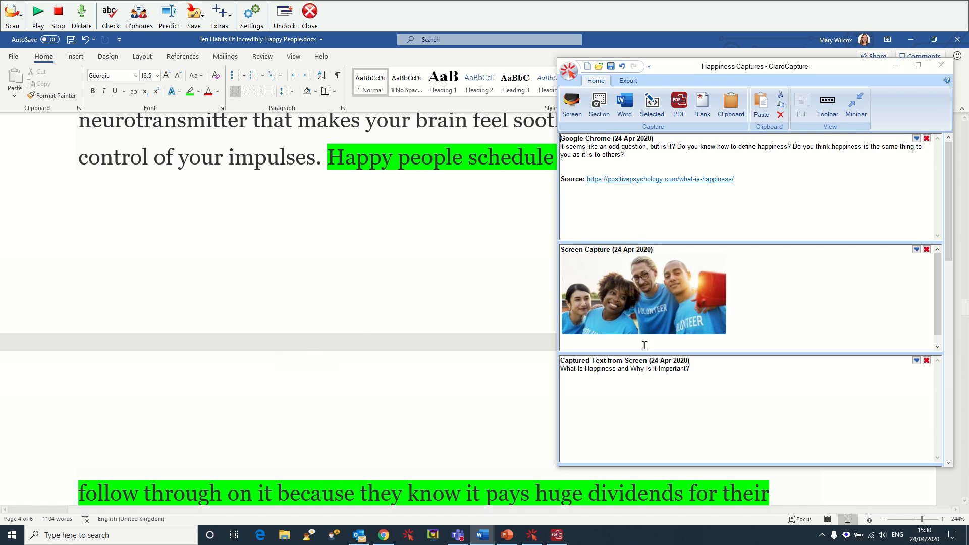
# - Move the Screen Capture item with the volunteers photo to the top of the capture list
pyautogui.click(914, 254)
pyautogui.click(915, 250)
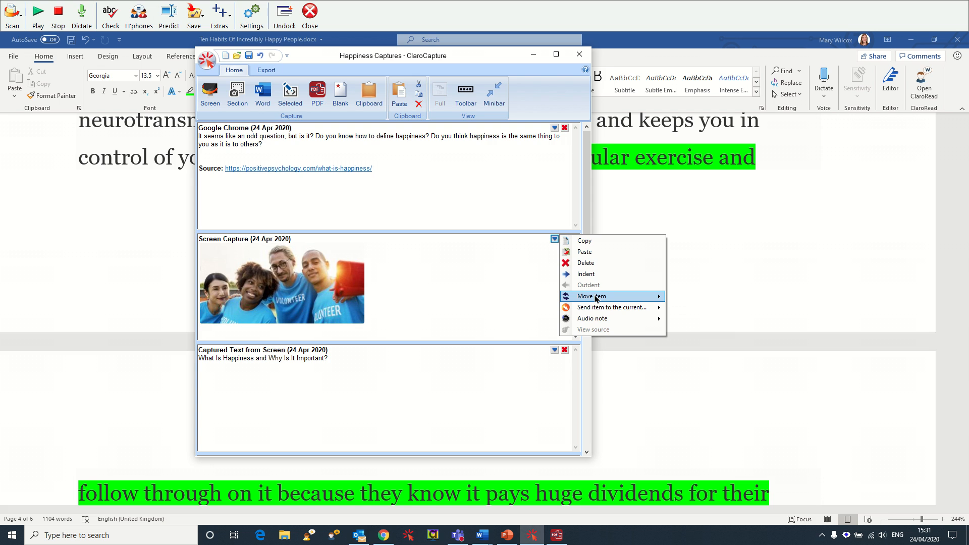
pyautogui.moveTo(595, 297)
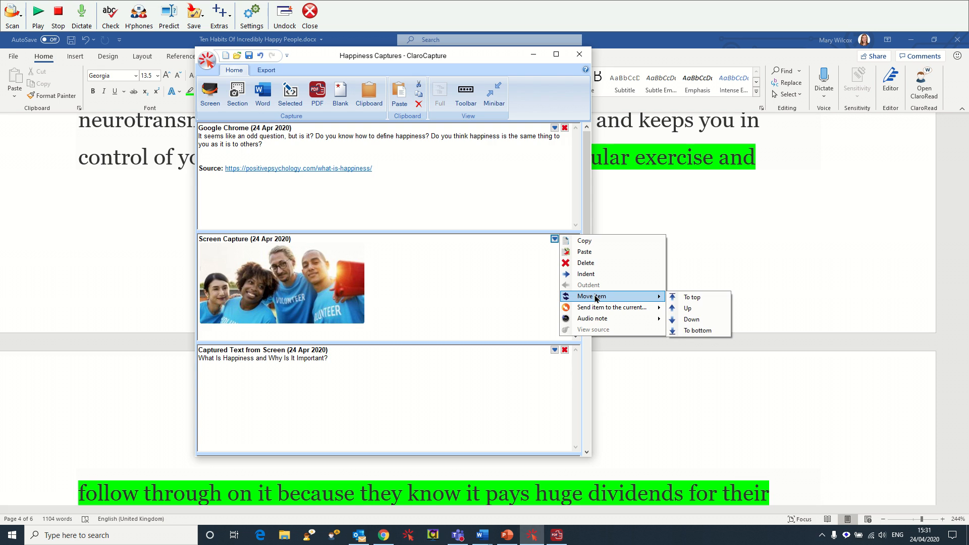
pyautogui.click(689, 302)
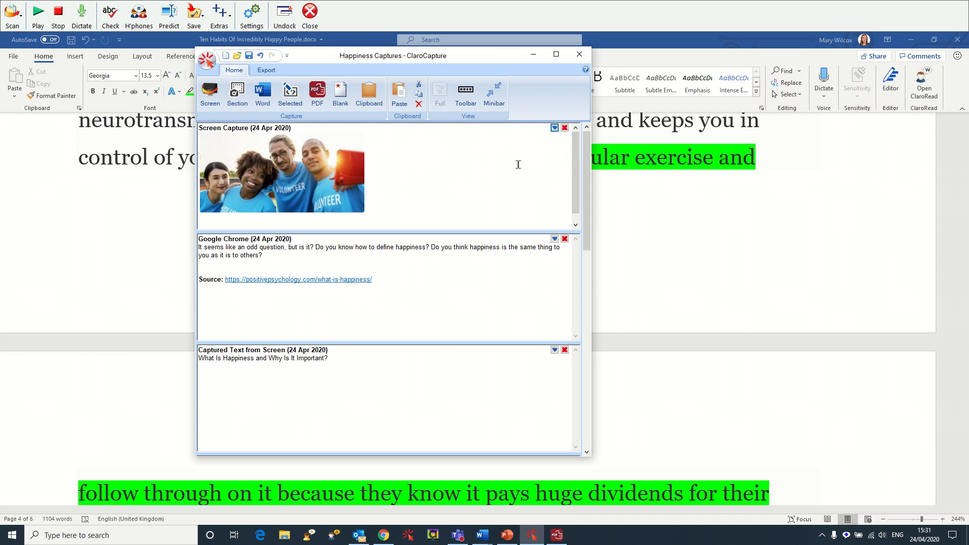
# - Record an audio note on the Google Chrome capture item
pyautogui.click(554, 238)
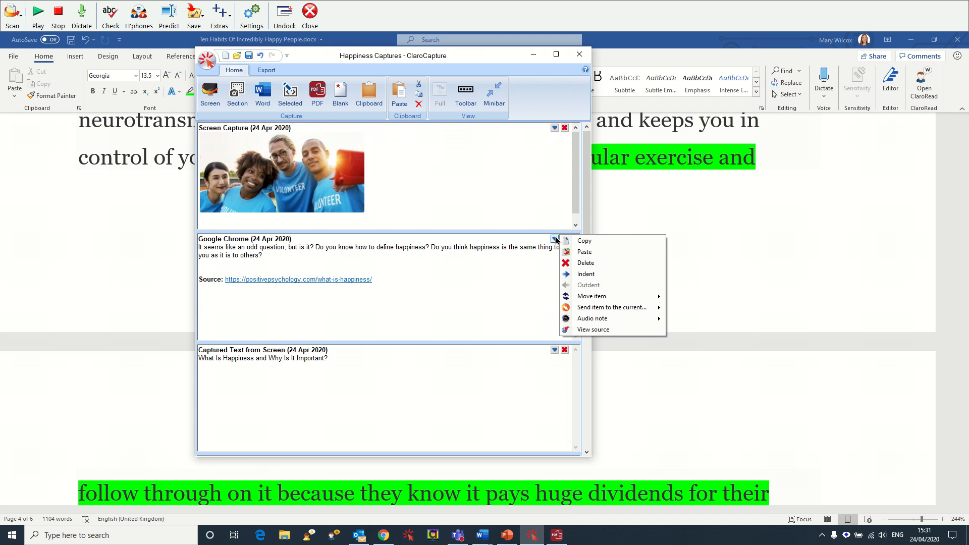
pyautogui.moveTo(626, 319)
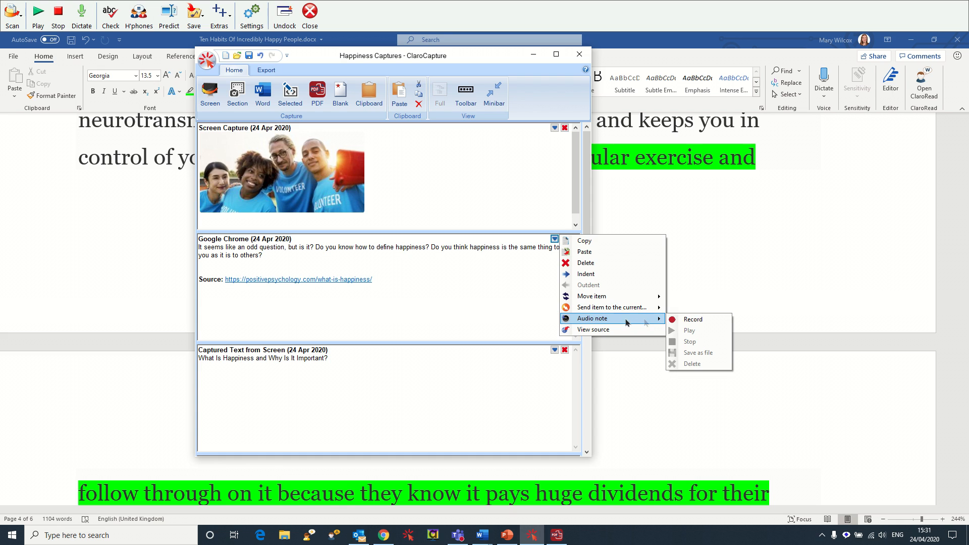
pyautogui.click(685, 320)
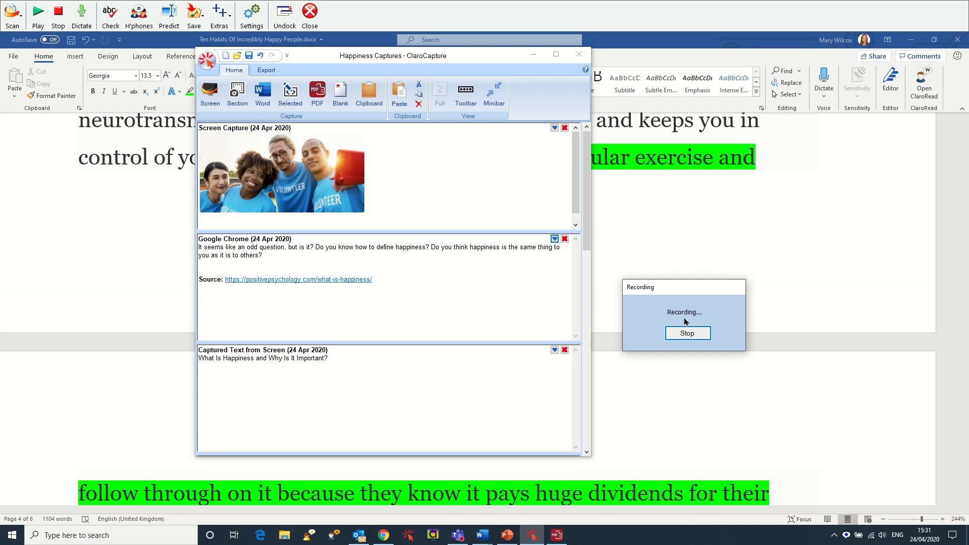
pyautogui.click(686, 332)
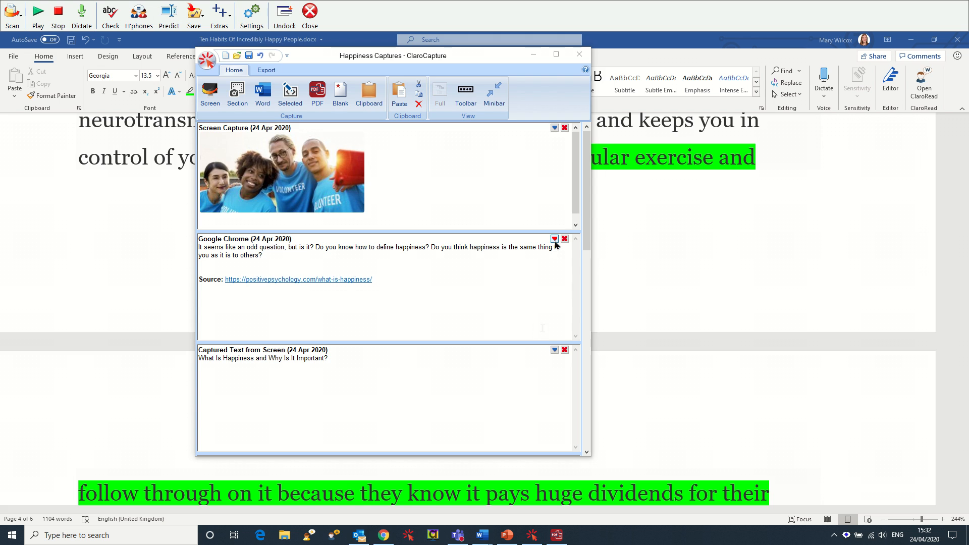
pyautogui.click(554, 350)
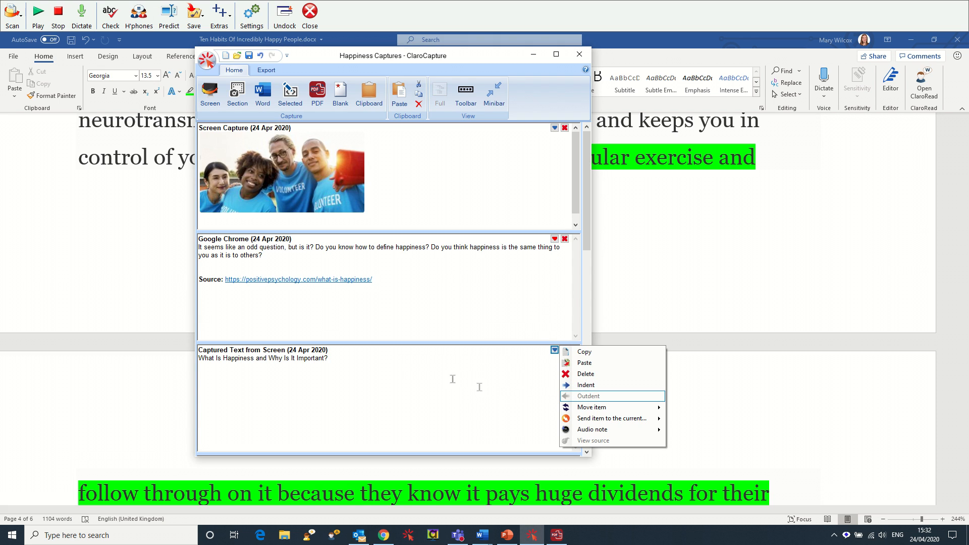
pyautogui.moveTo(623, 425)
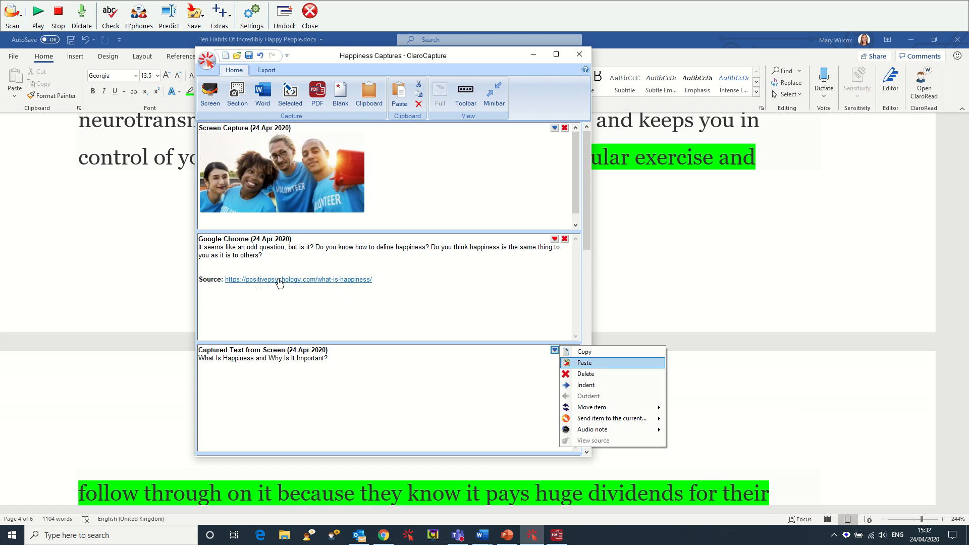
pyautogui.click(555, 240)
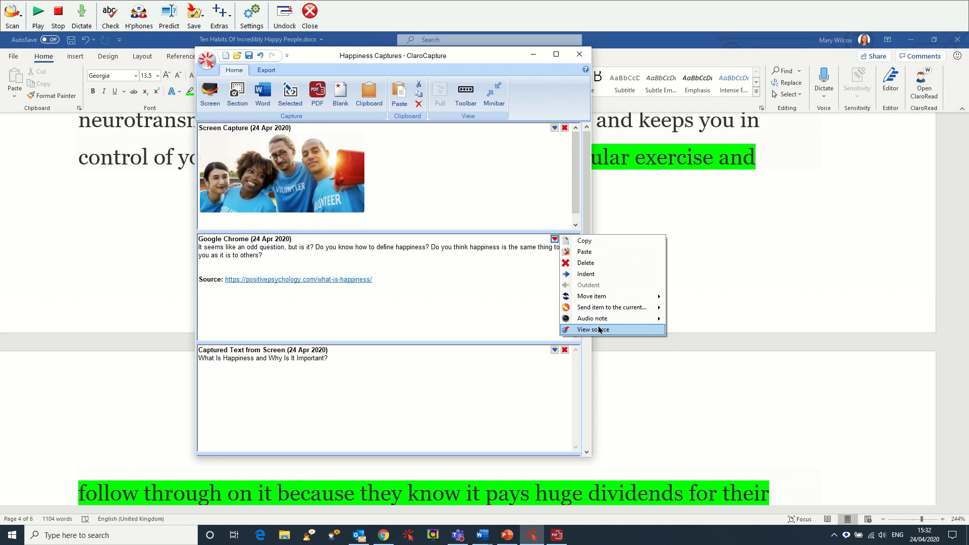
pyautogui.click(506, 303)
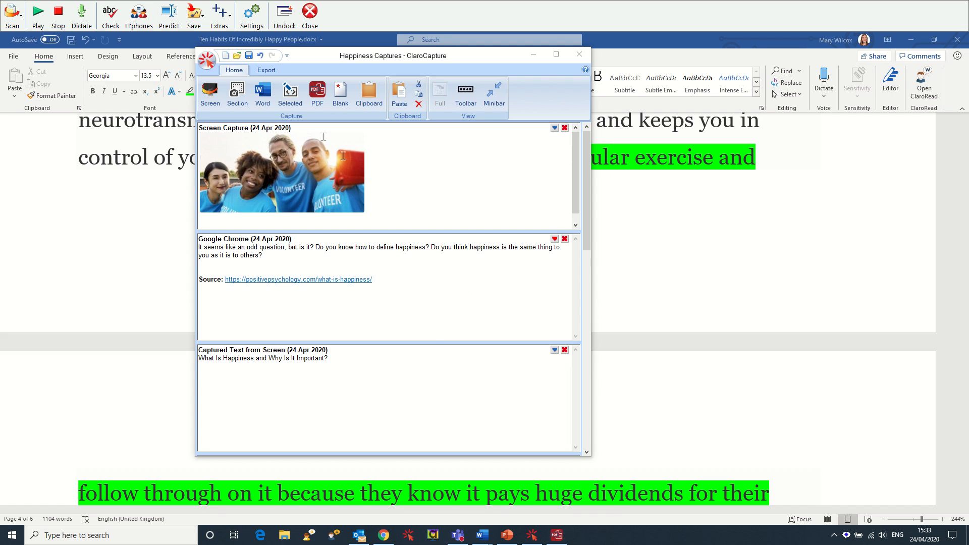
# - Export the captures to a ClaroIdeas mind map and view the notes of the "Happiness is a" idea
pyautogui.click(266, 71)
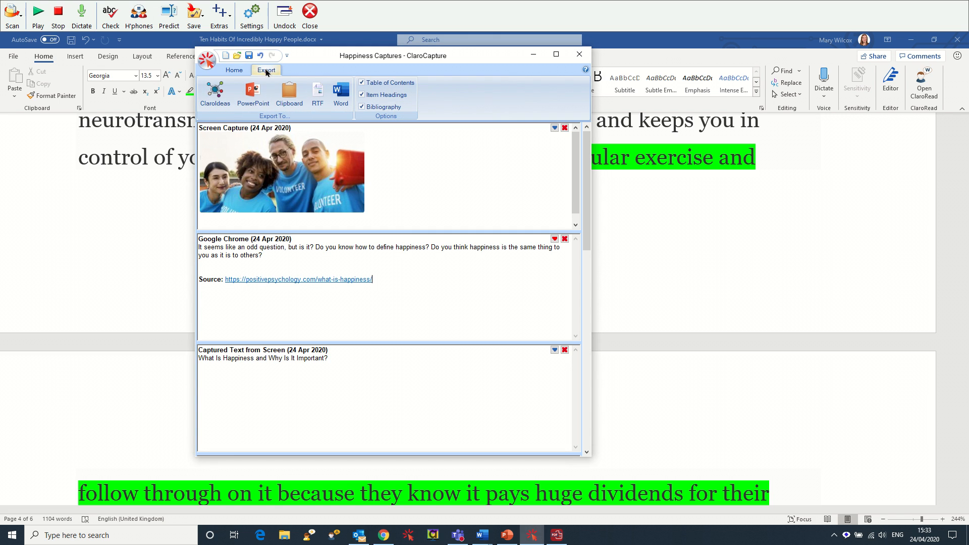
pyautogui.click(221, 103)
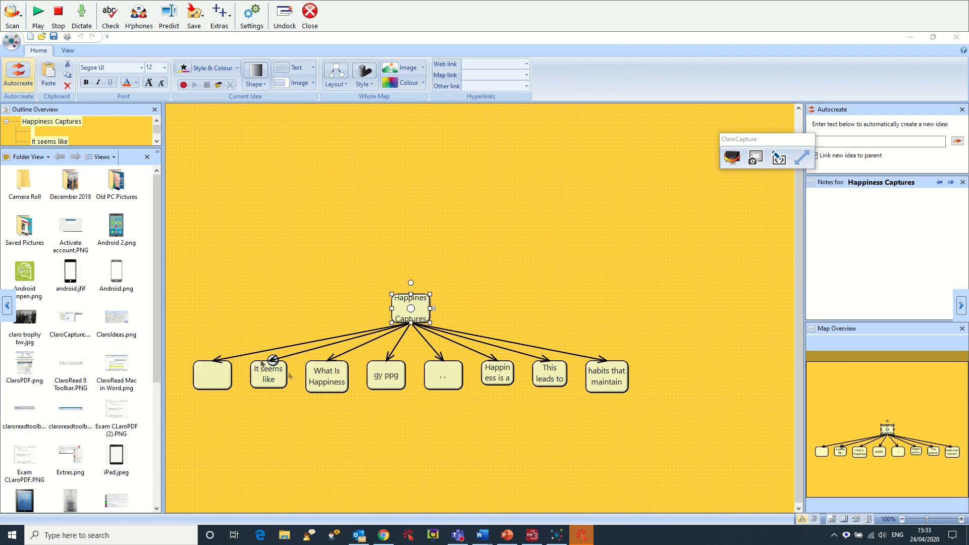
pyautogui.click(498, 377)
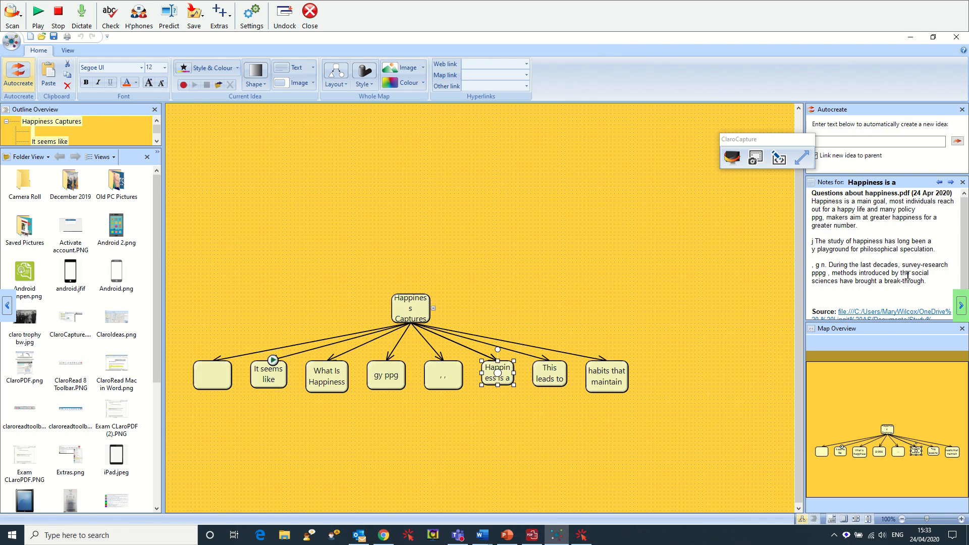
# - Move the central Happiness Captures idea up and to the right, away from its child ideas
pyautogui.click(409, 312)
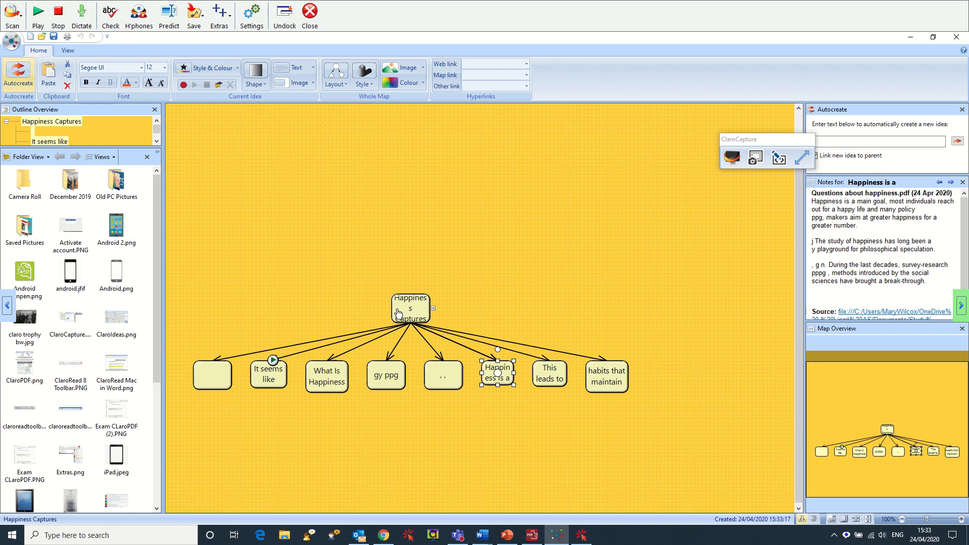
pyautogui.moveTo(409, 309); pyautogui.dragTo(503, 188)
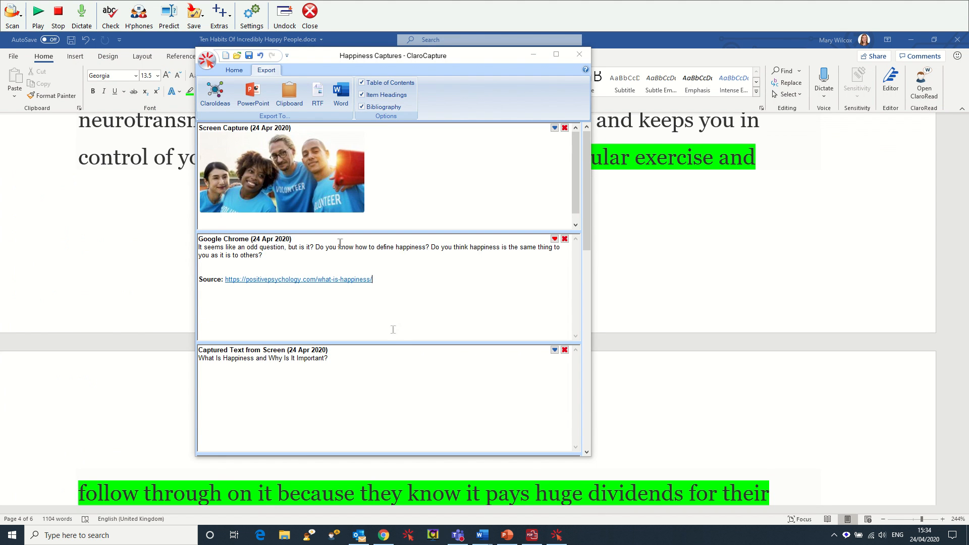
# - Export the captures from ClaroCapture to a PowerPoint presentation and look through its slides from the second one on
pyautogui.click(257, 93)
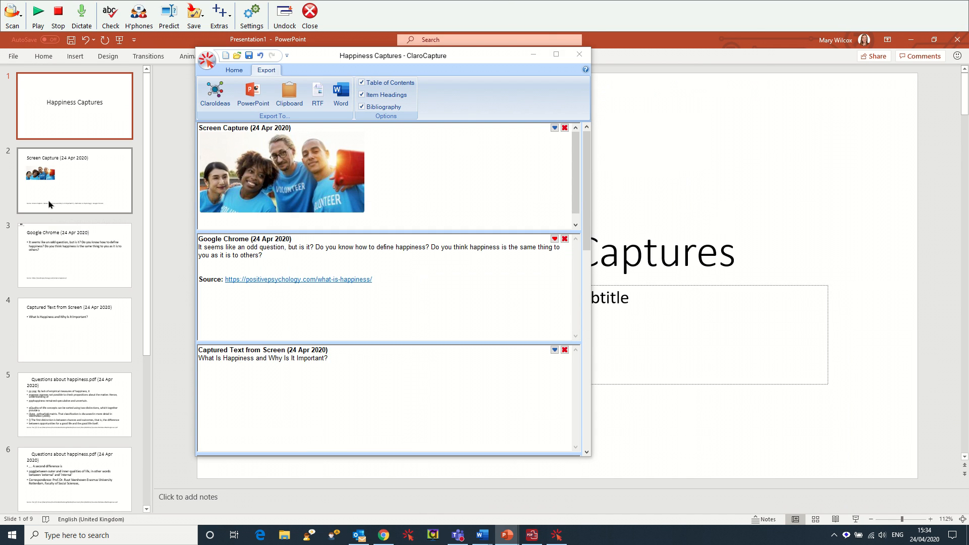
pyautogui.click(71, 179)
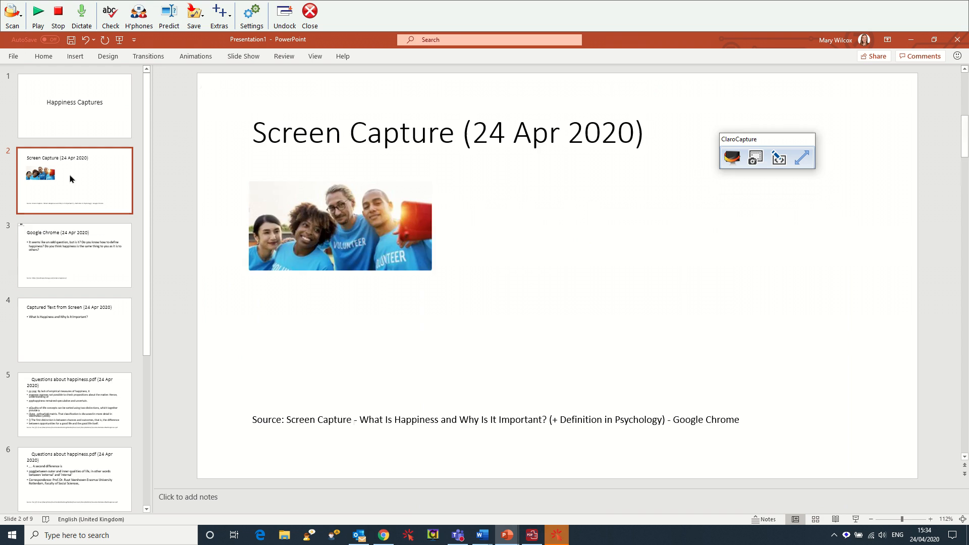
pyautogui.press('Down')
pyautogui.press('Down')
pyautogui.press('Down')
pyautogui.press('Down')
pyautogui.press('Down')
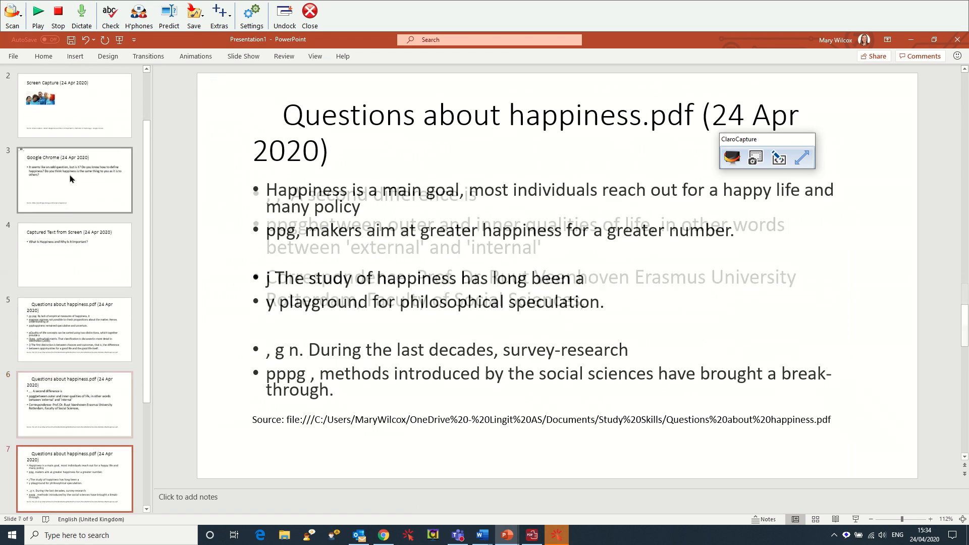
pyautogui.press('Down')
pyautogui.press('Down')
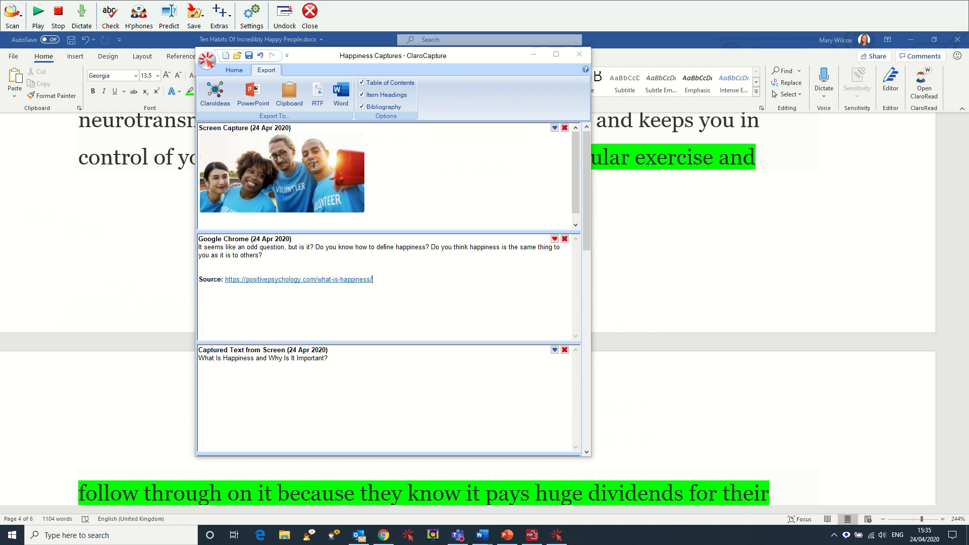
# - Export the captures to a new Word document with the table of contents, item headings and bibliography included
pyautogui.click(347, 92)
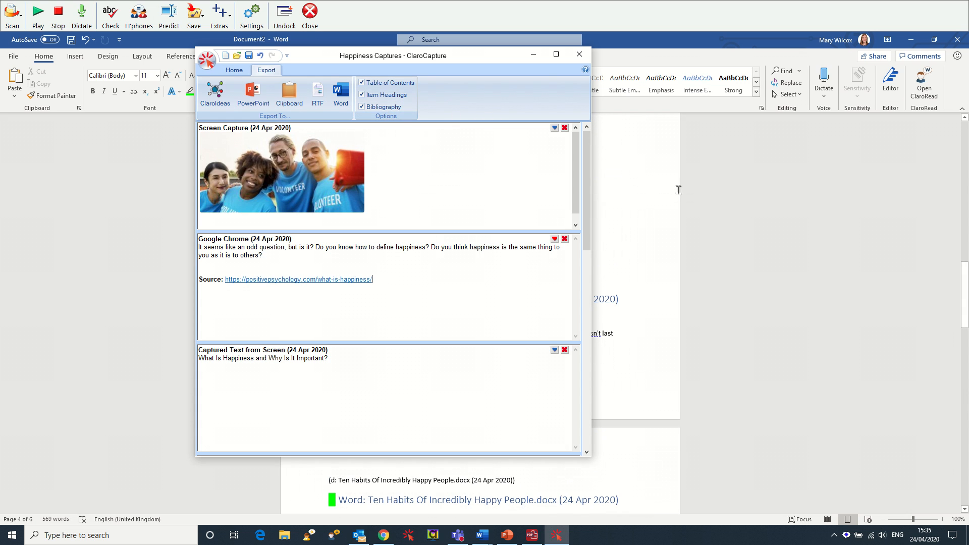
pyautogui.click(234, 70)
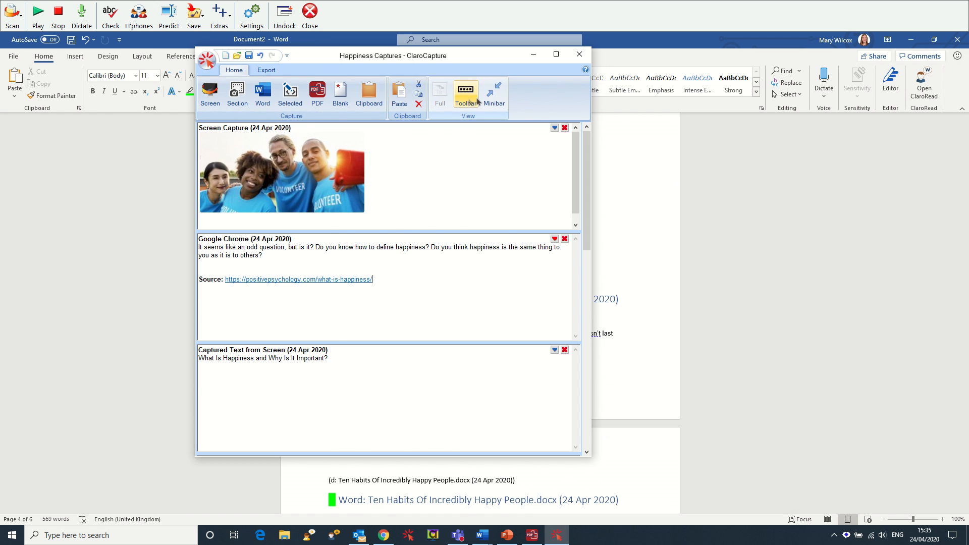
pyautogui.click(476, 104)
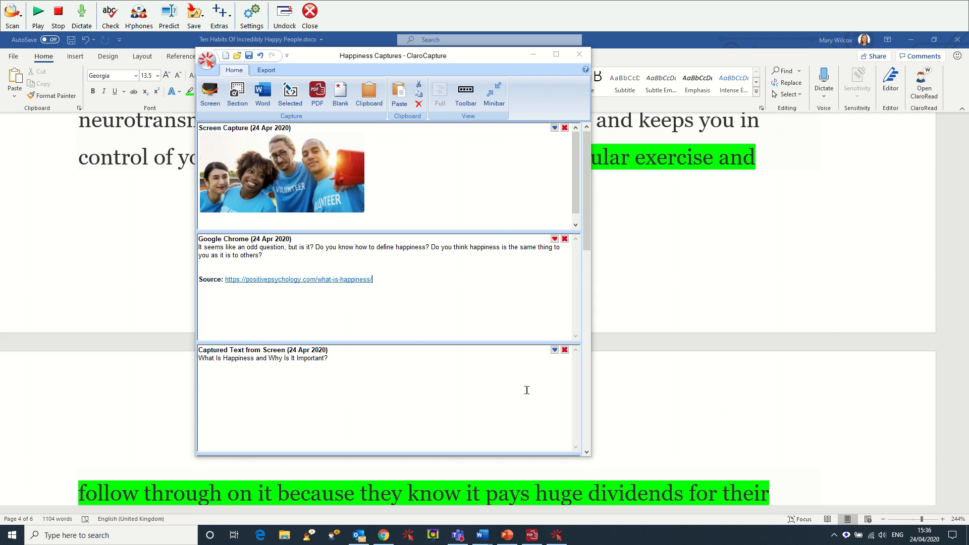
pyautogui.click(206, 61)
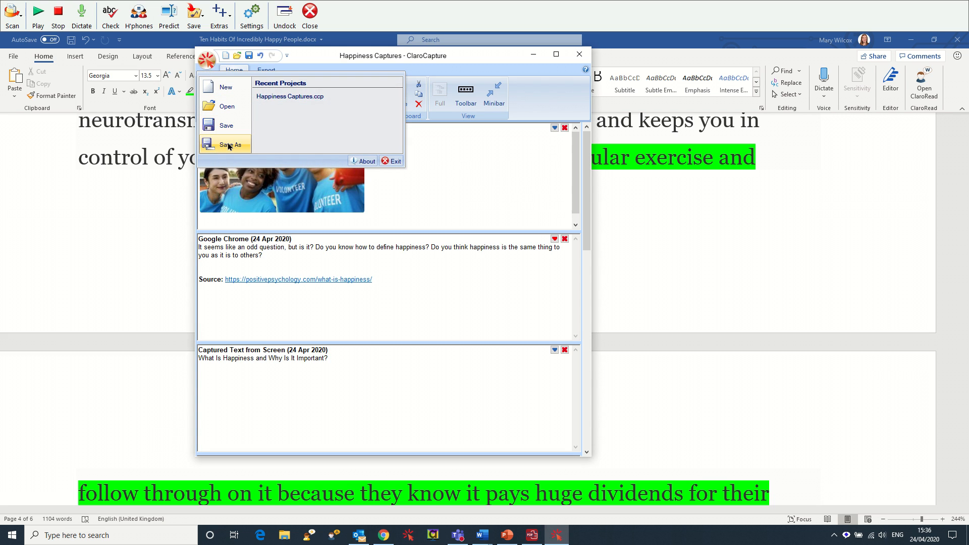
pyautogui.click(418, 158)
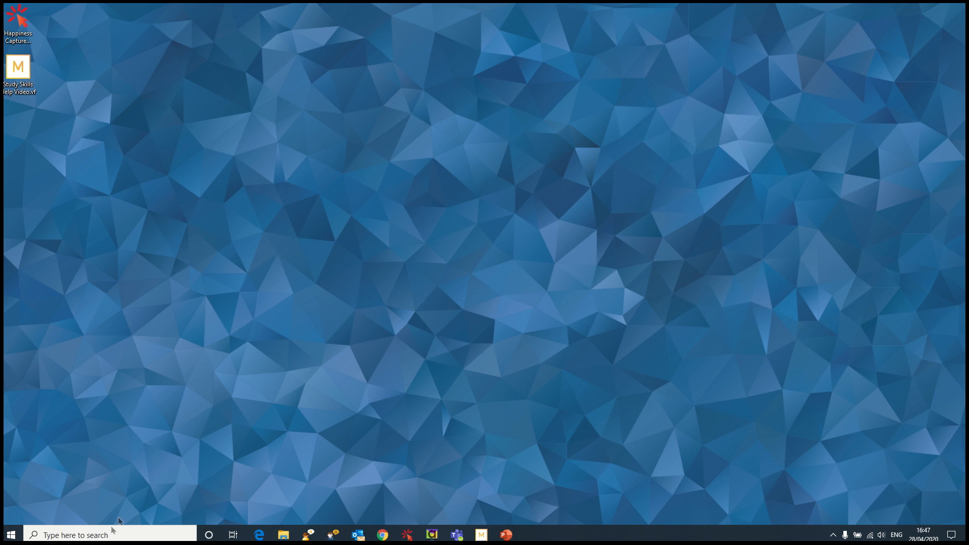
# - Search the computer for "claroideas" and open ClaroIdeas with a new mind map
pyautogui.click(102, 537)
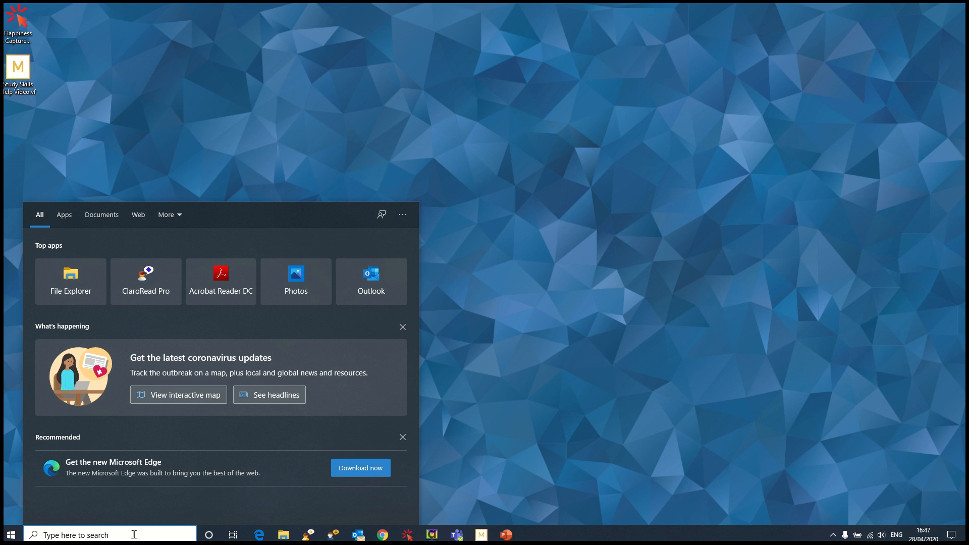
pyautogui.write('claro')
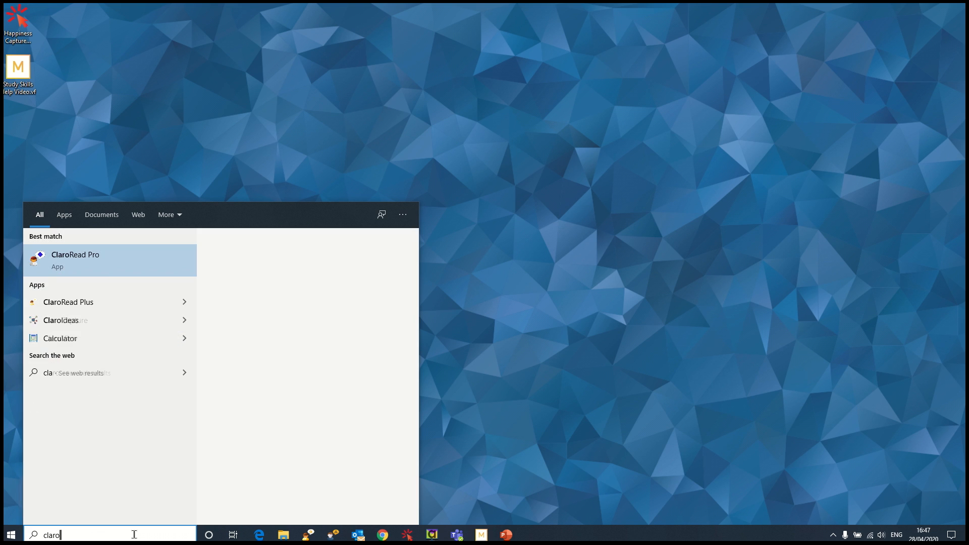
pyautogui.write('ideas')
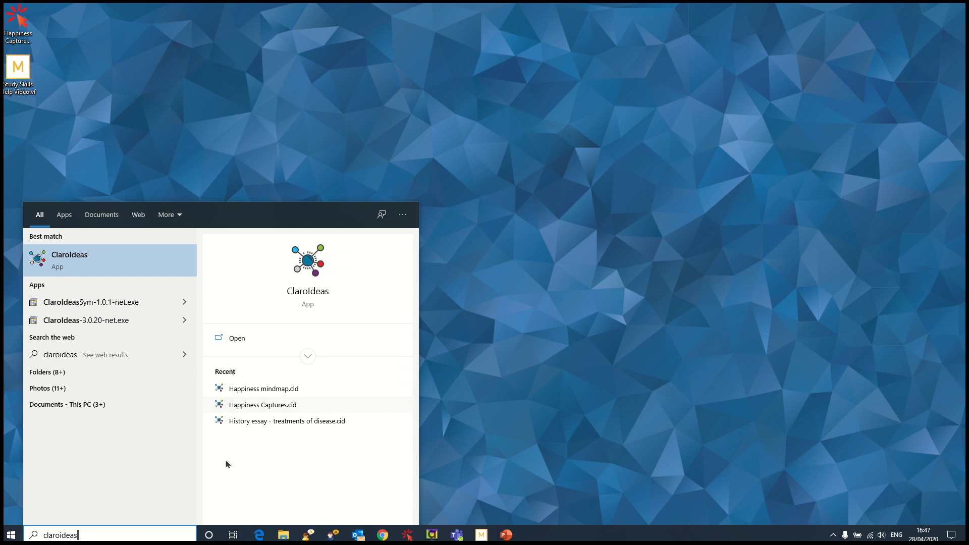
pyautogui.click(243, 338)
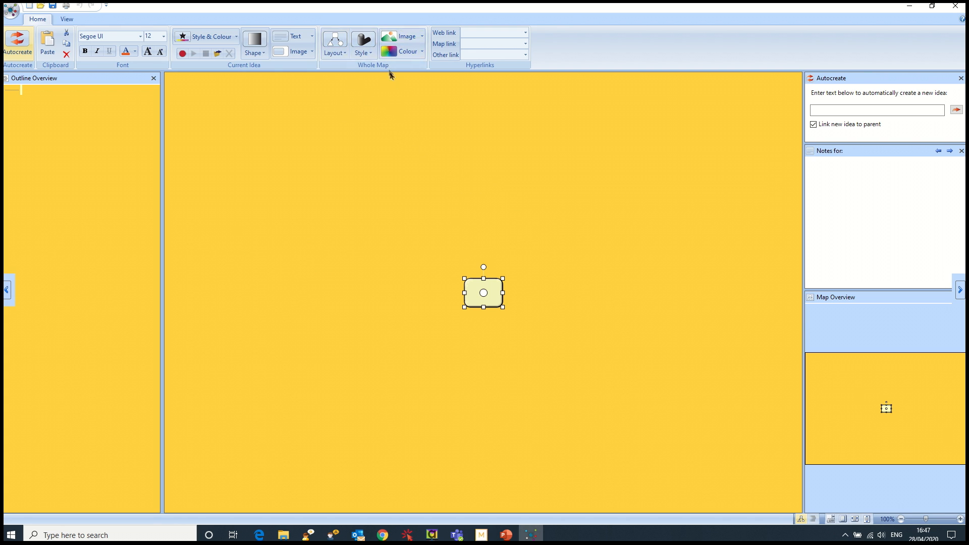
# - Set the background colour of the whole mind map to light green
pyautogui.click(405, 55)
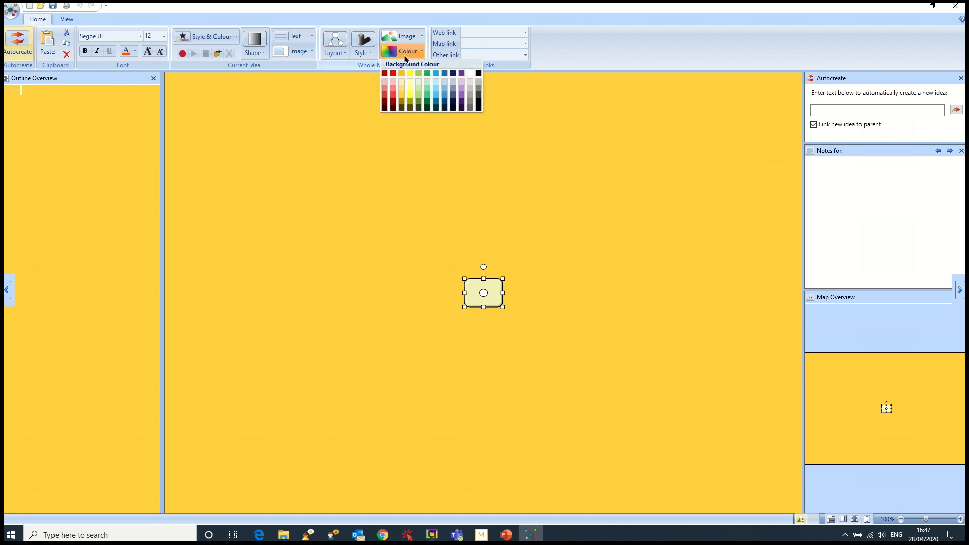
pyautogui.click(428, 86)
# - Turn on the grid for the whole map and turn it off again
pyautogui.click(412, 42)
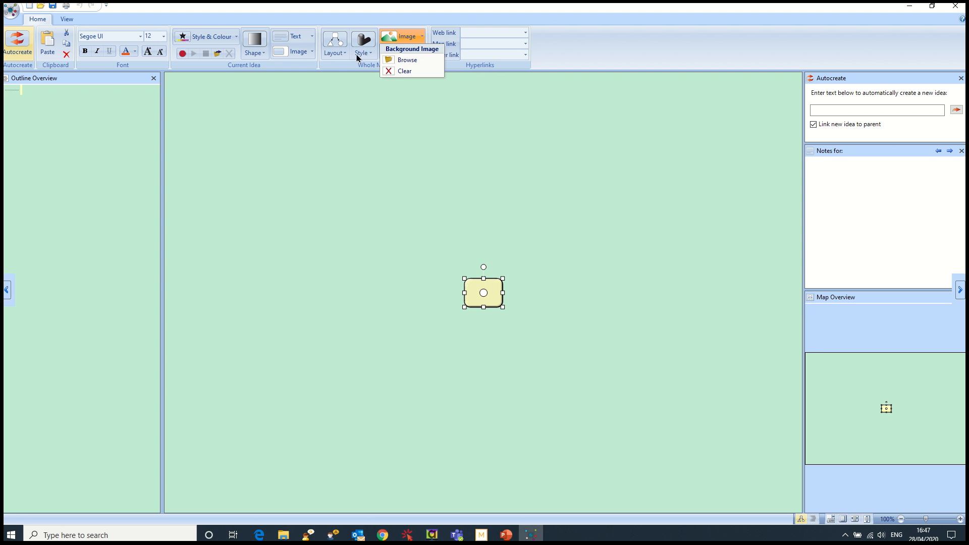
pyautogui.click(358, 57)
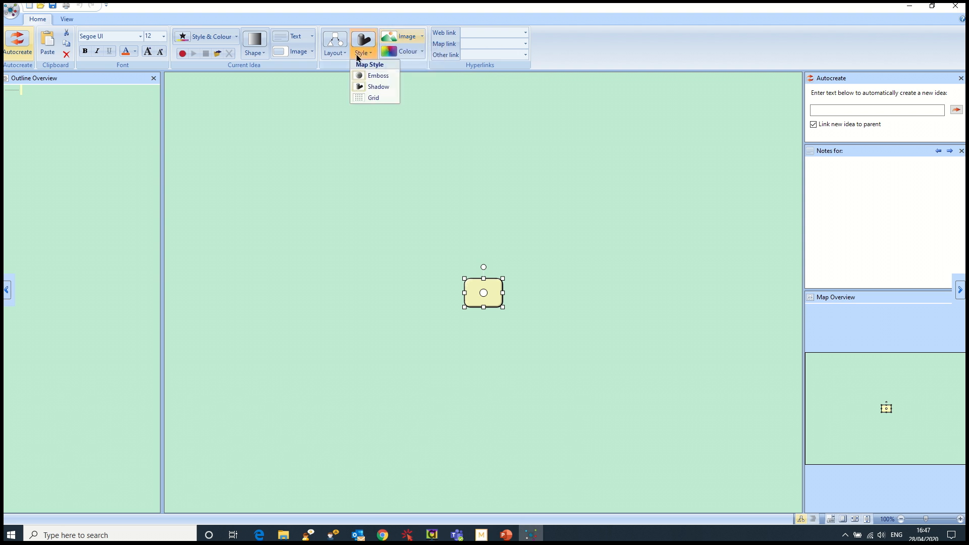
pyautogui.click(359, 98)
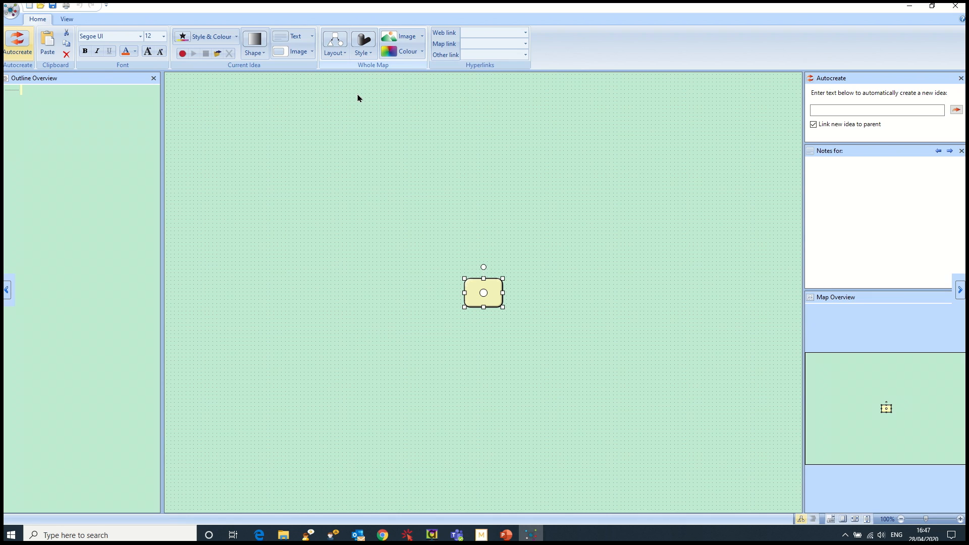
pyautogui.click(361, 53)
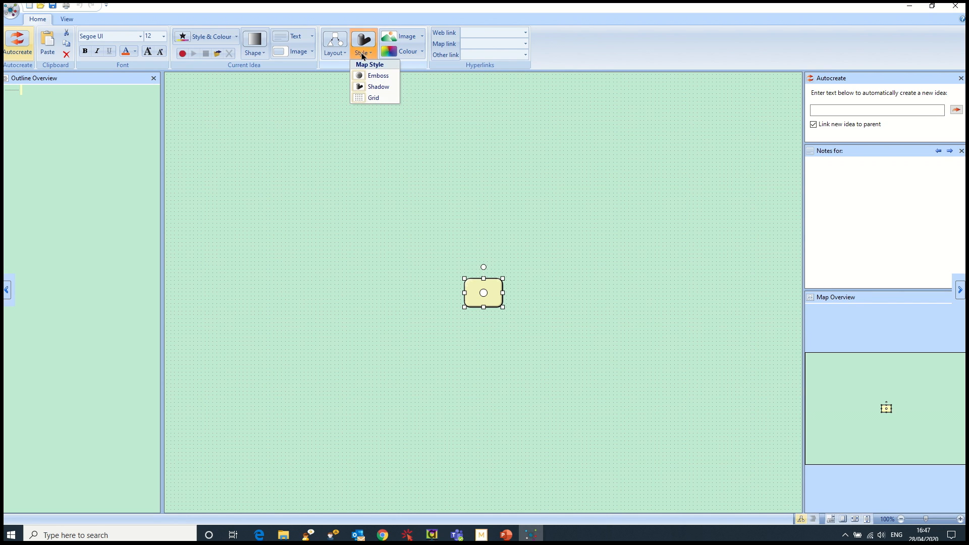
pyautogui.click(361, 98)
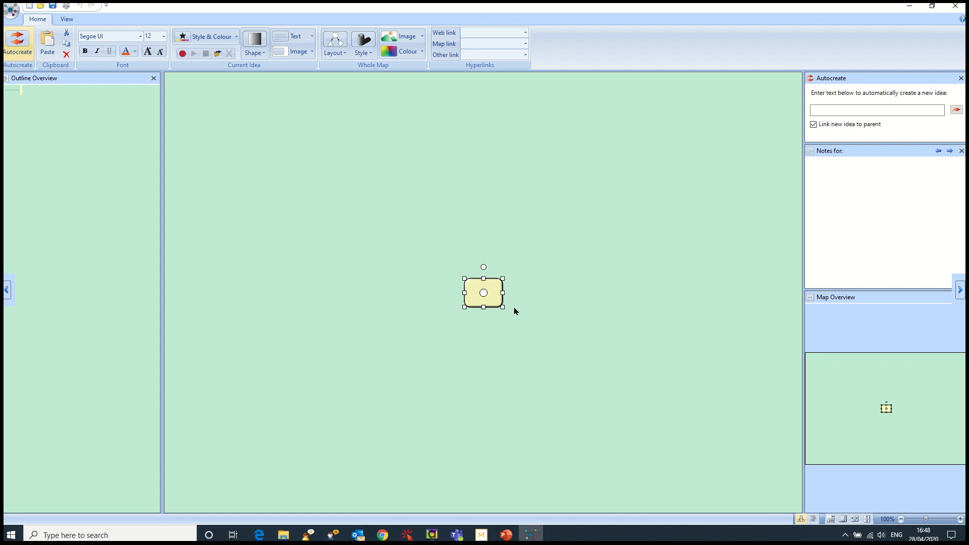
# - Change the blank central idea's shape to an ellipse and its colour to red
pyautogui.click(528, 368)
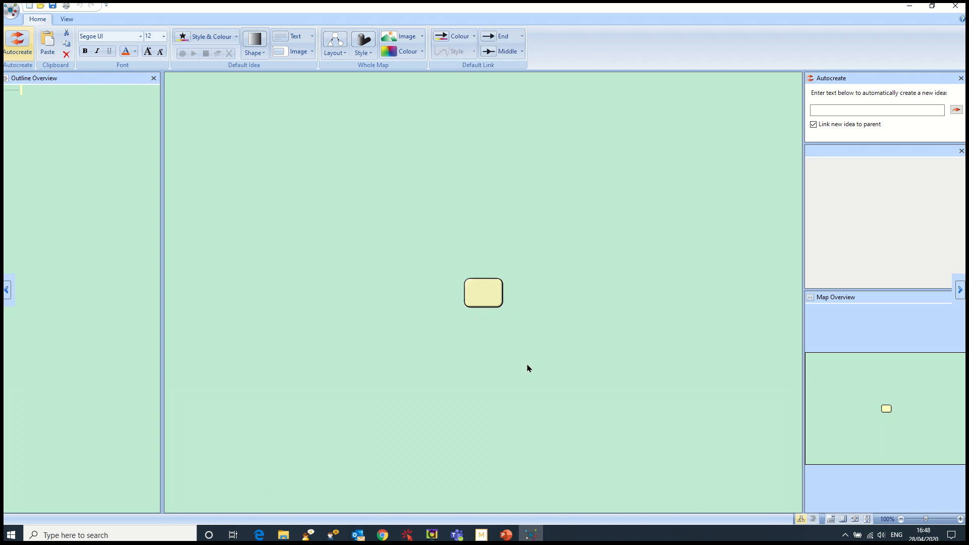
pyautogui.click(492, 301)
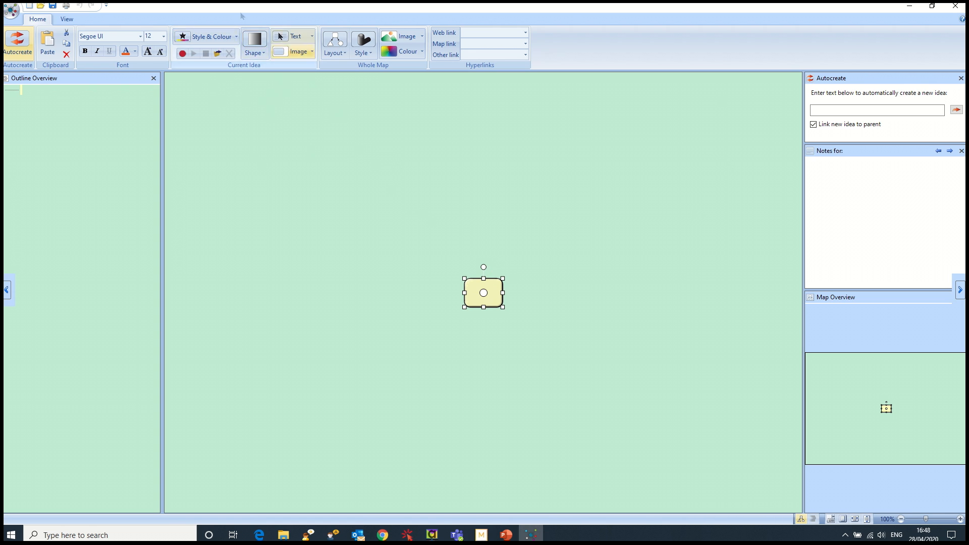
pyautogui.click(254, 55)
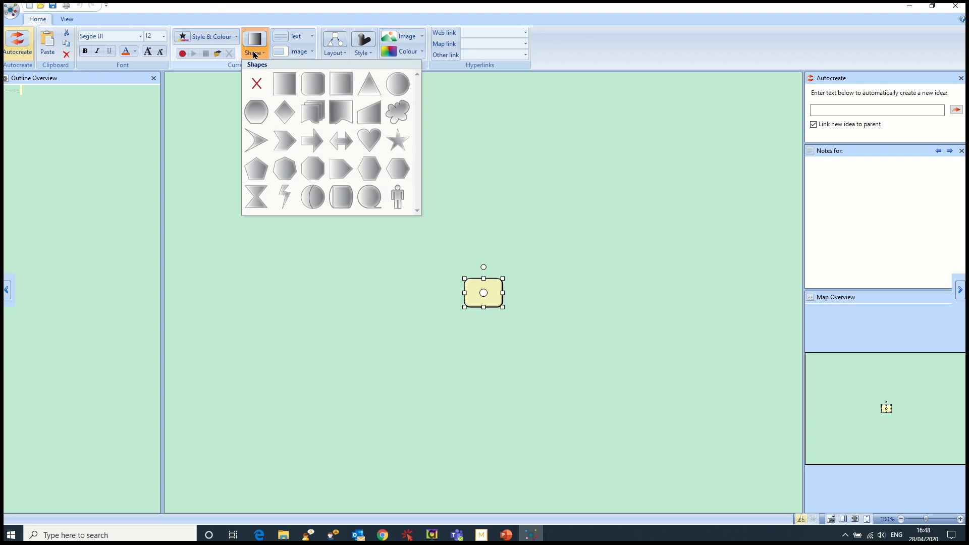
pyautogui.click(405, 89)
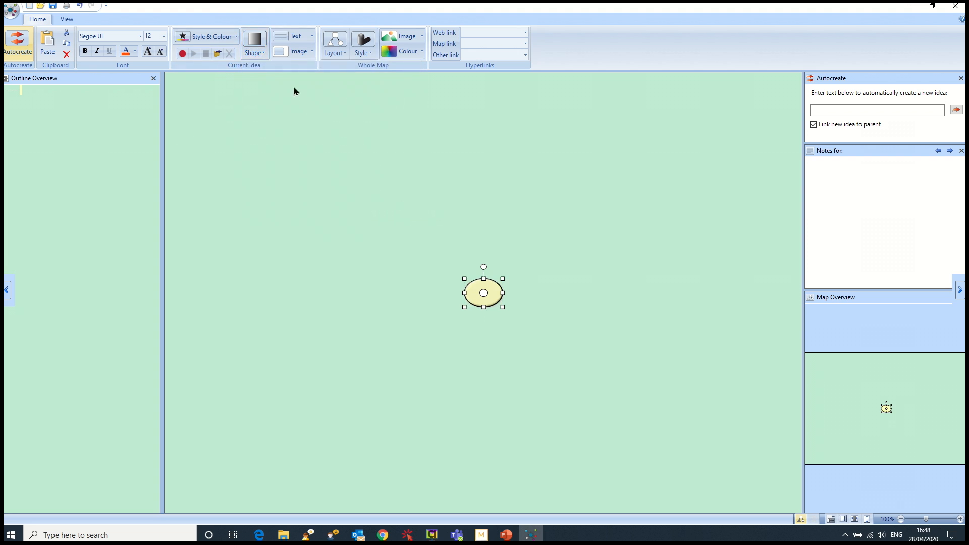
pyautogui.click(231, 42)
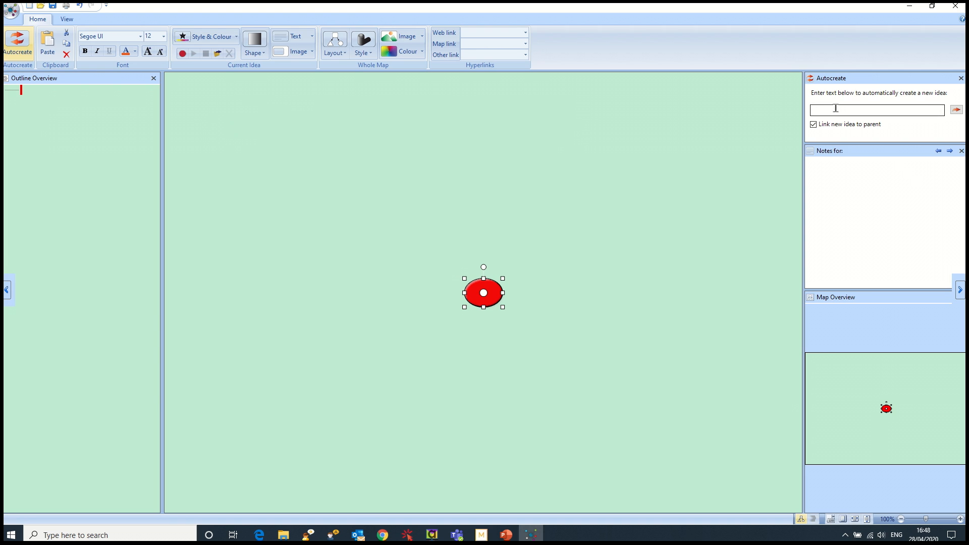
# - Label the red central idea "Happiness"
pyautogui.doubleClick(494, 292)
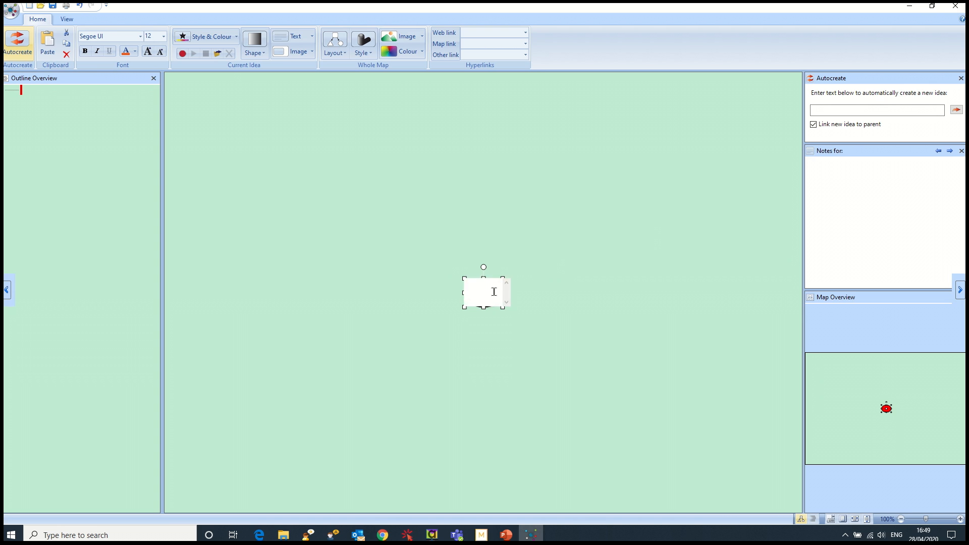
pyautogui.write('Happiness')
pyautogui.press('Return')
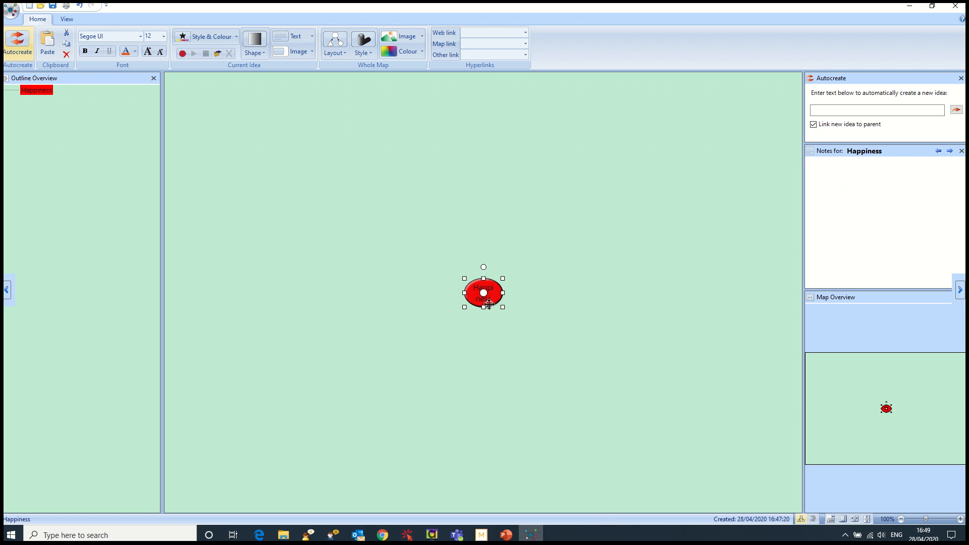
# - Enlarge the Happiness ellipse until its label fits on one line
pyautogui.click(506, 310)
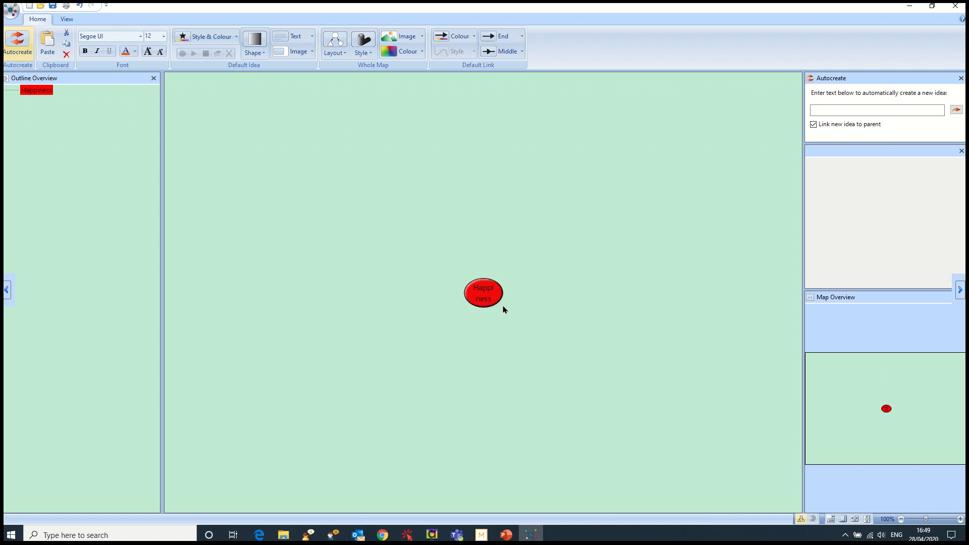
pyautogui.click(484, 298)
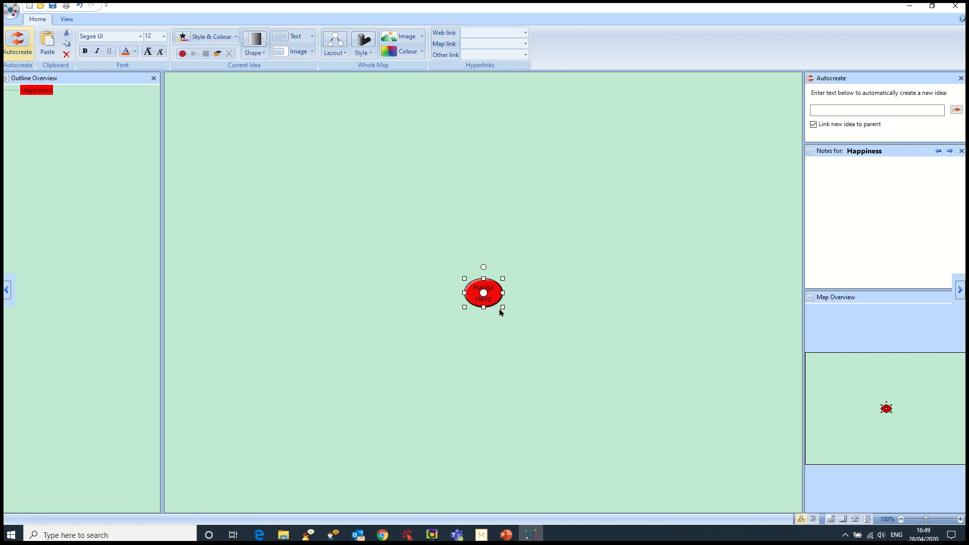
pyautogui.moveTo(502, 306); pyautogui.dragTo(568, 358)
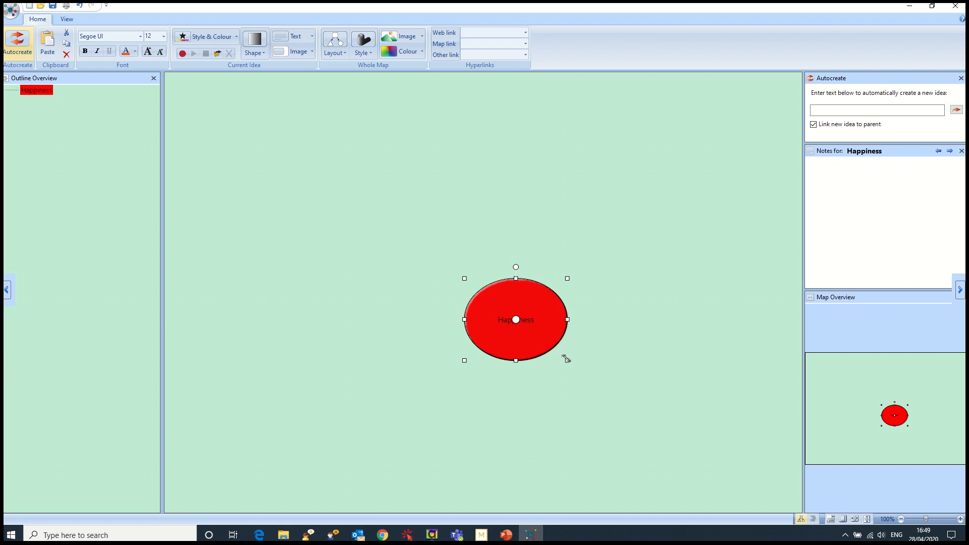
# - Set the Happiness label's font to Bahnschrift Light and increase its size to 30
pyautogui.doubleClick(529, 322)
pyautogui.moveTo(539, 286); pyautogui.dragTo(496, 286)
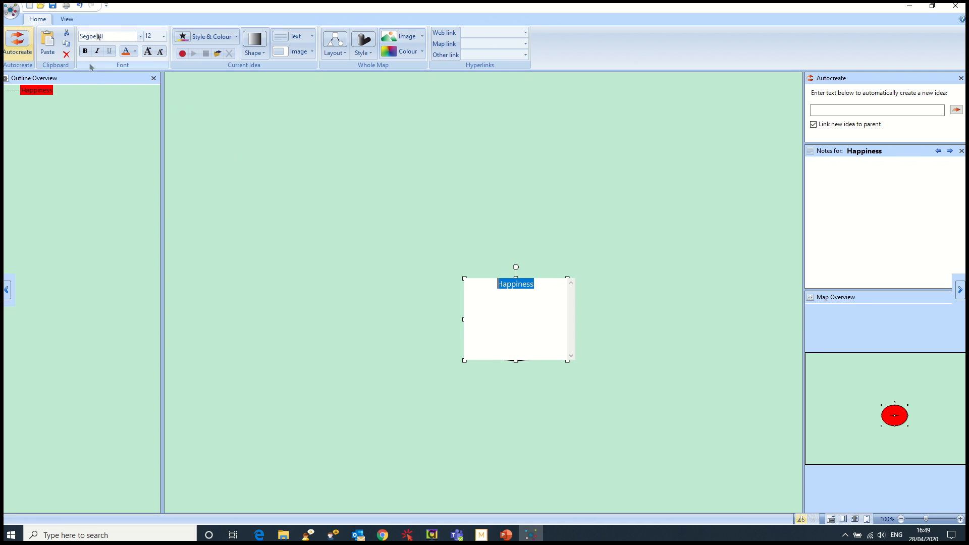
pyautogui.click(139, 36)
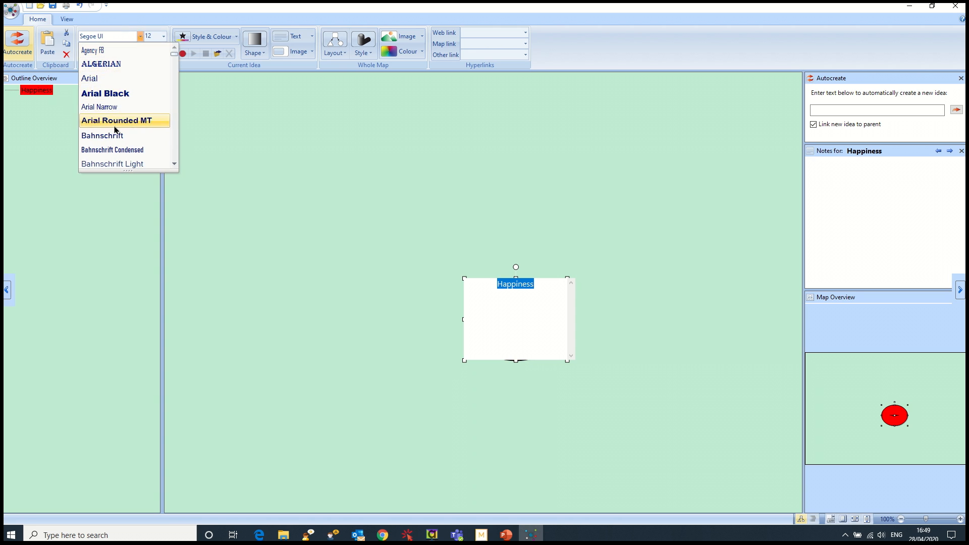
pyautogui.click(110, 163)
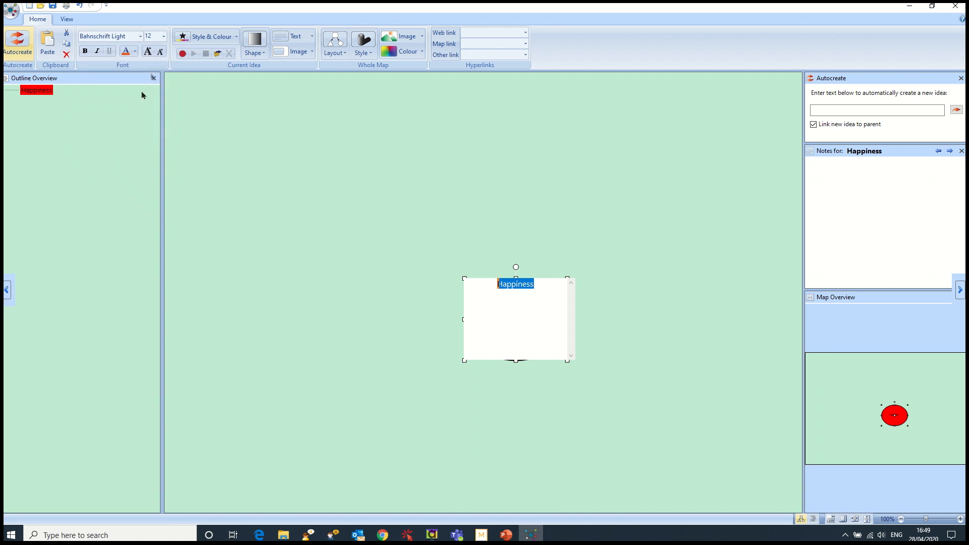
pyautogui.click(146, 55)
pyautogui.click(147, 54)
pyautogui.click(146, 54)
pyautogui.click(147, 55)
pyautogui.click(146, 55)
pyautogui.click(146, 55)
pyautogui.click(146, 55)
pyautogui.click(146, 55)
pyautogui.click(146, 54)
# - Make the Happiness label bold and colour its text white
pyautogui.click(84, 52)
pyautogui.click(133, 53)
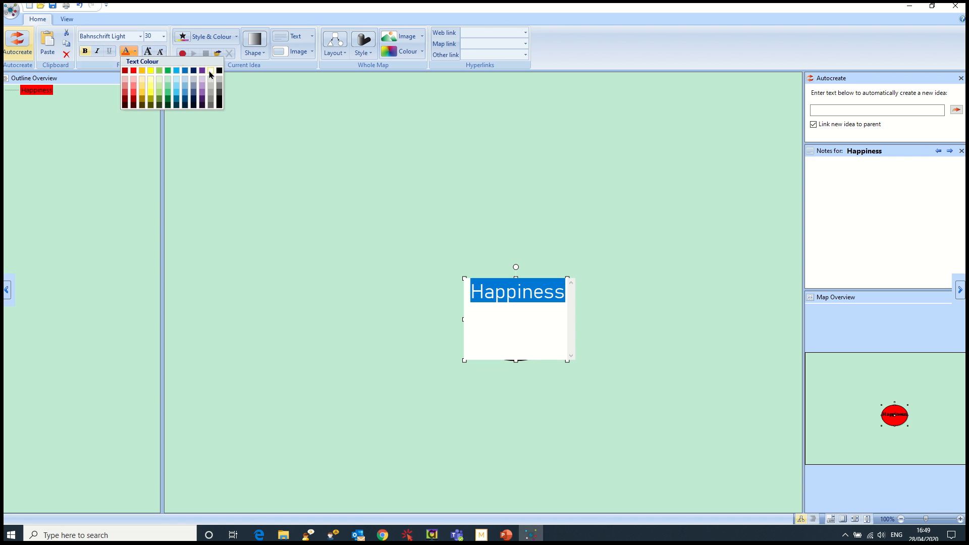
pyautogui.click(210, 74)
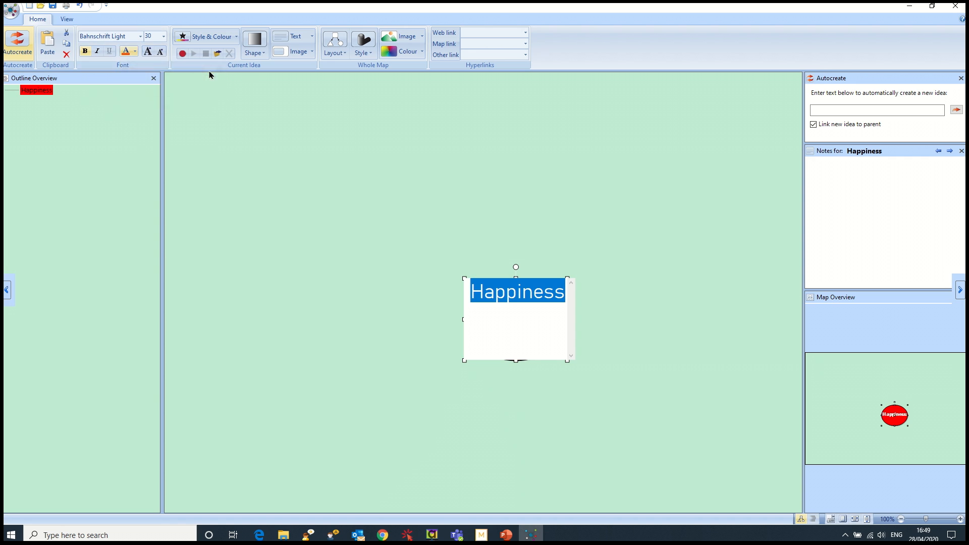
pyautogui.click(410, 131)
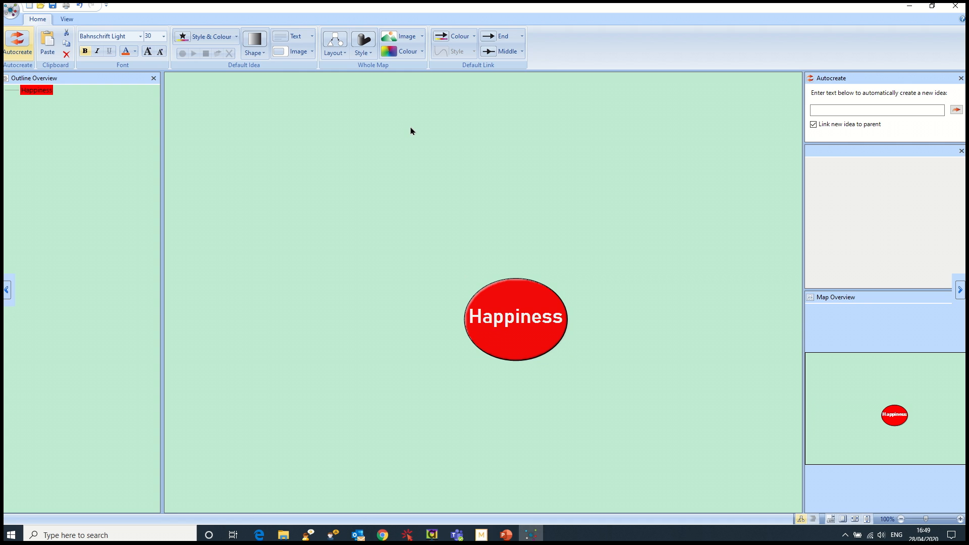
# - Add a linked child idea below Happiness and label it "Family"
pyautogui.click(501, 333)
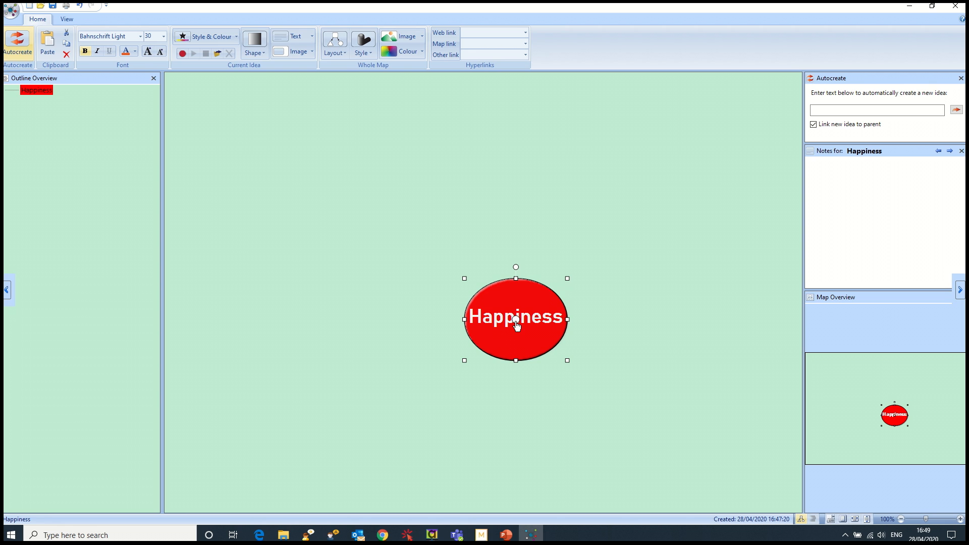
pyautogui.moveTo(516, 321); pyautogui.dragTo(441, 206)
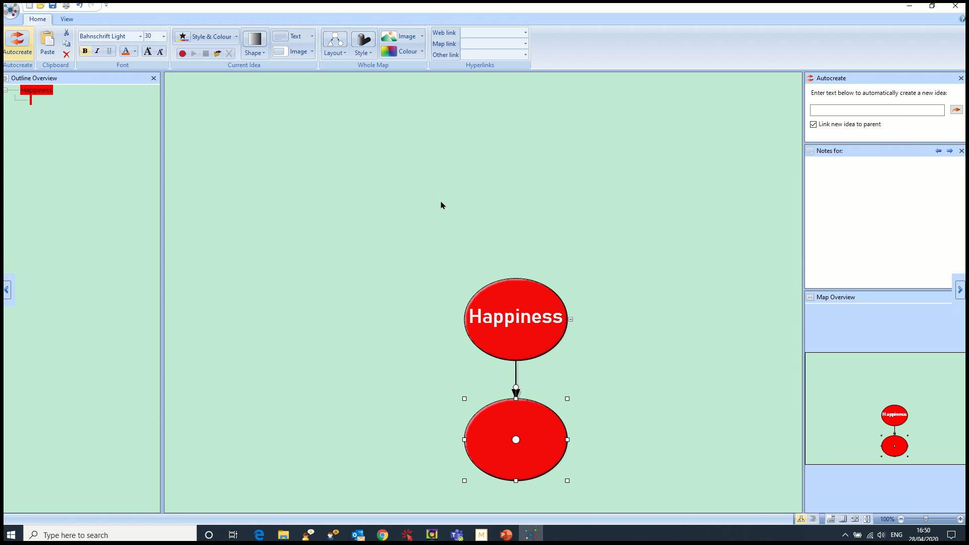
pyautogui.doubleClick(522, 419)
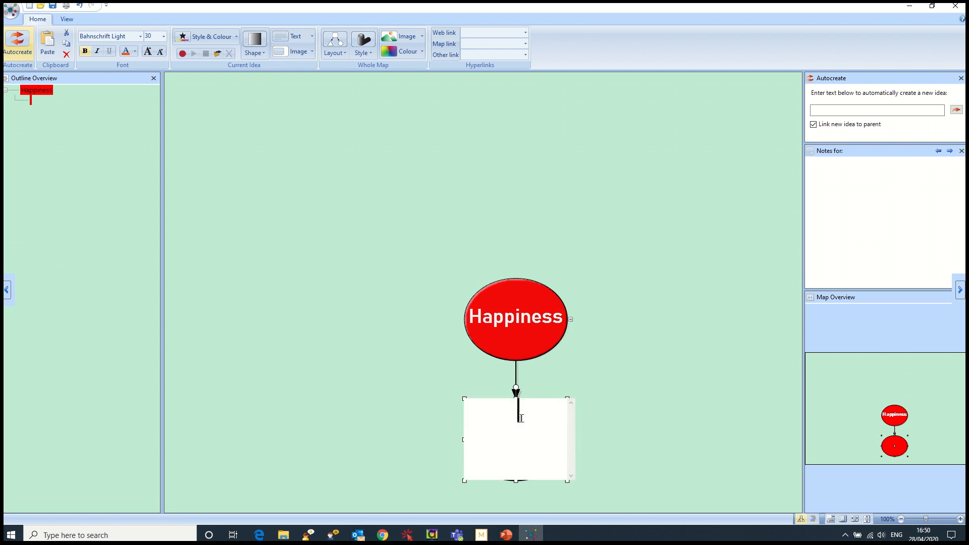
pyautogui.write('Family')
pyautogui.press('Return')
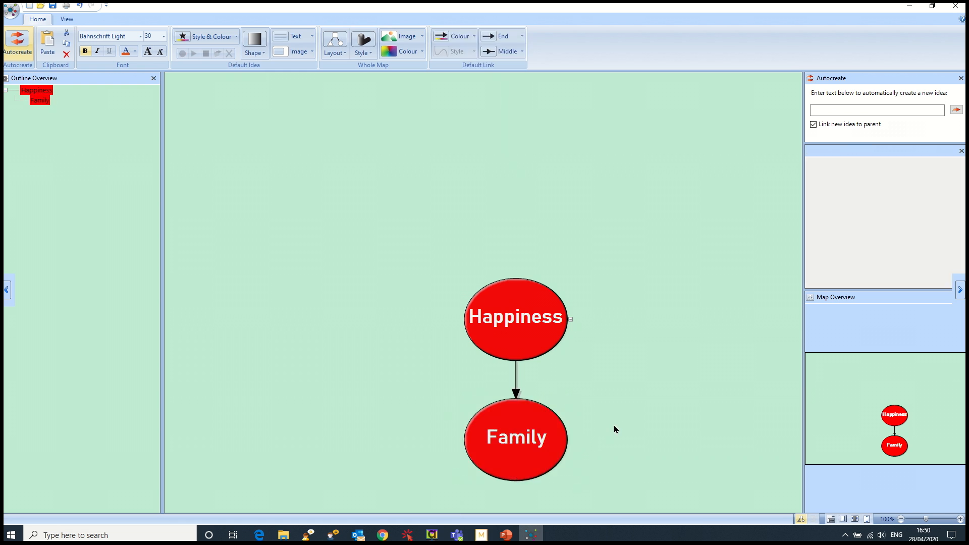
# - Select the Family idea and display the Folder View of picture files beside the map
pyautogui.click(549, 439)
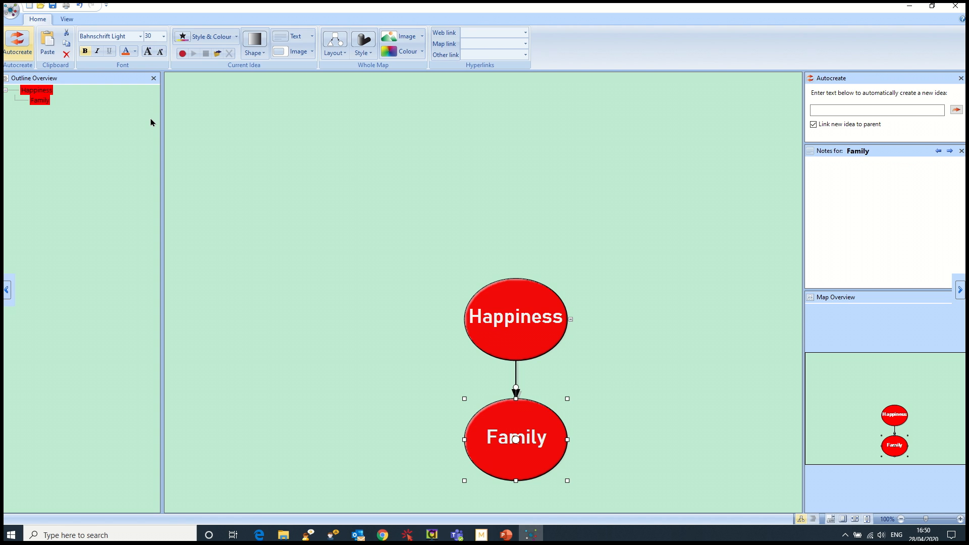
pyautogui.click(66, 20)
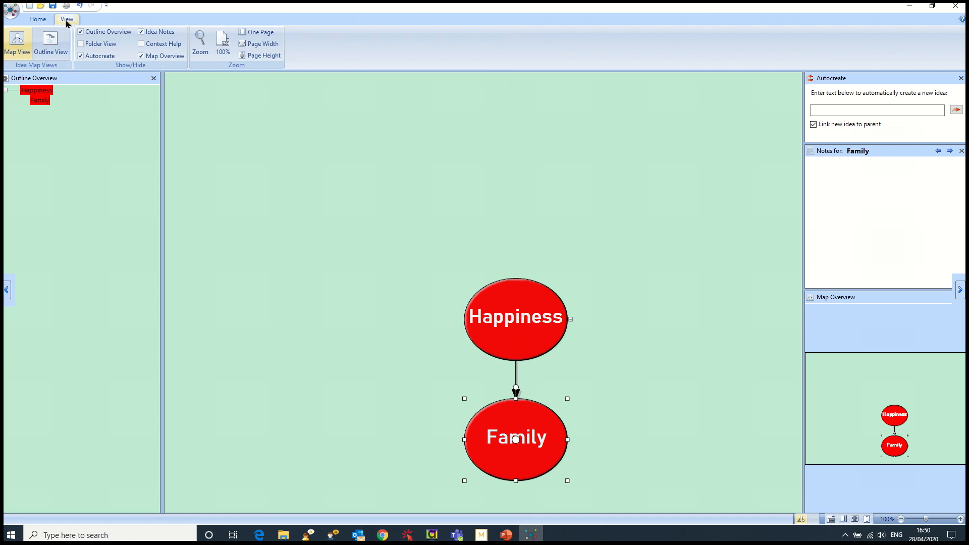
pyautogui.click(80, 45)
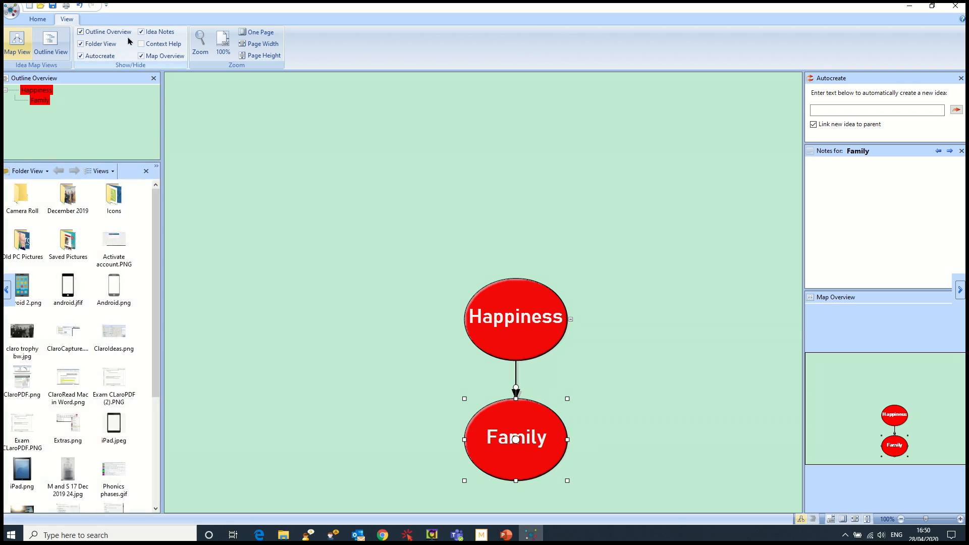
# - Toggle the Outline Overview, Context Help and Map Overview panes and restore their original display
pyautogui.click(82, 33)
pyautogui.click(82, 36)
pyautogui.click(141, 44)
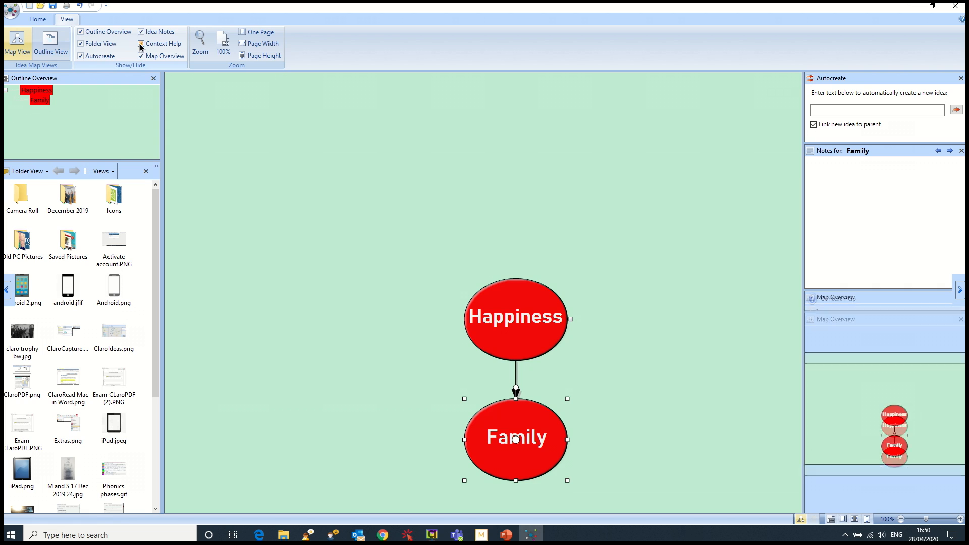
pyautogui.click(141, 44)
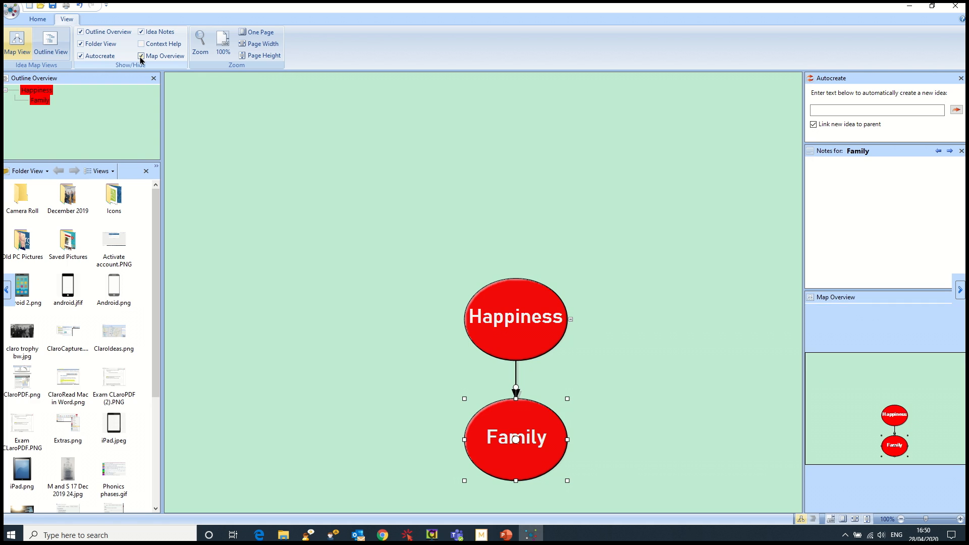
pyautogui.click(141, 57)
pyautogui.click(142, 56)
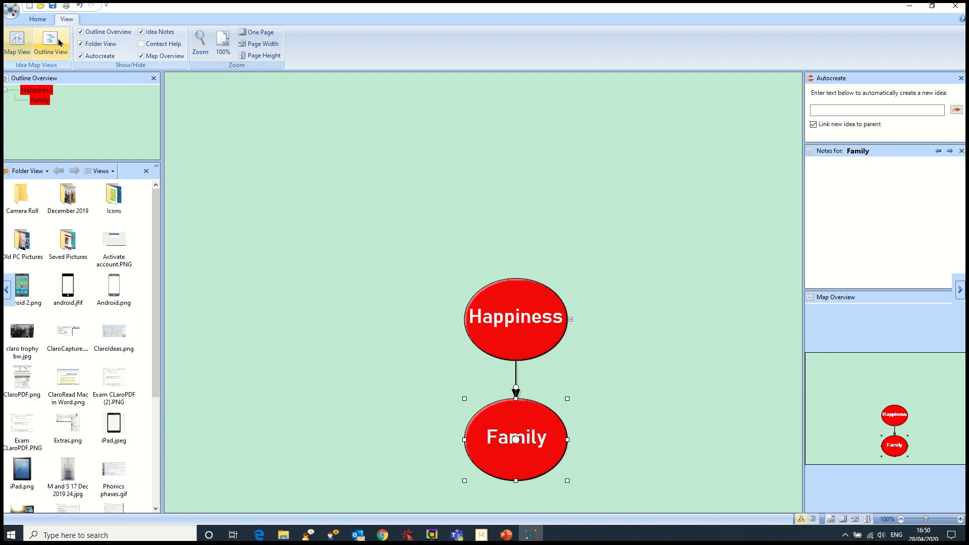
# - Examine the web, map and other hyperlink fields available for the Family idea
pyautogui.click(37, 20)
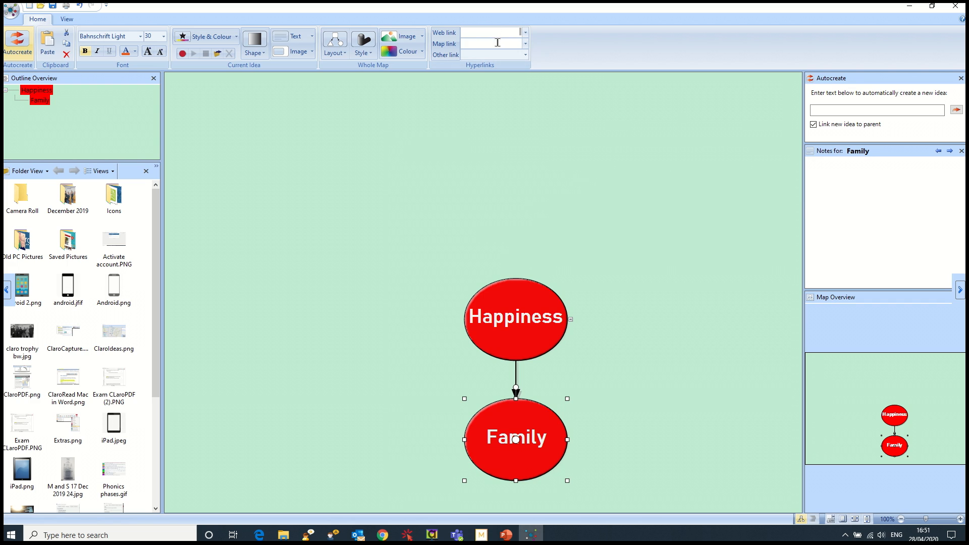
pyautogui.click(497, 42)
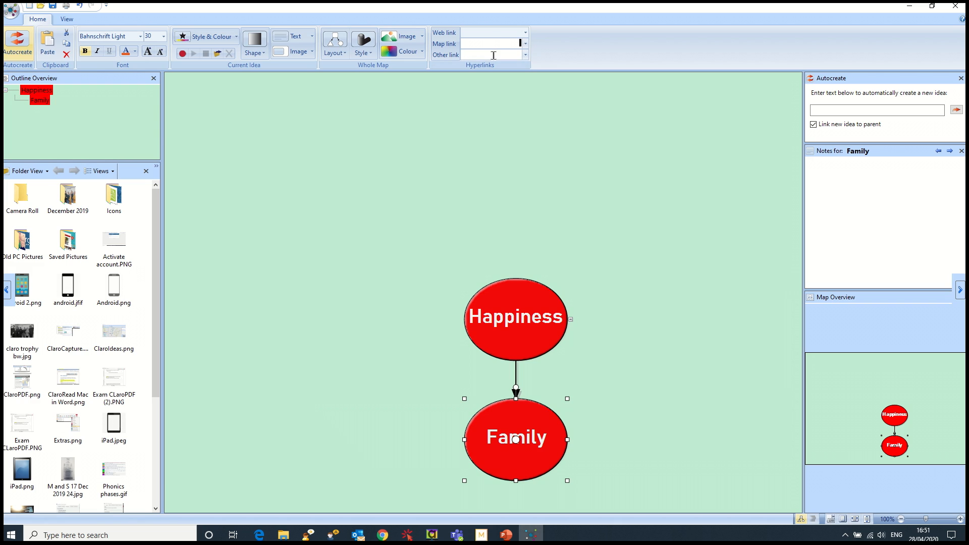
pyautogui.click(493, 55)
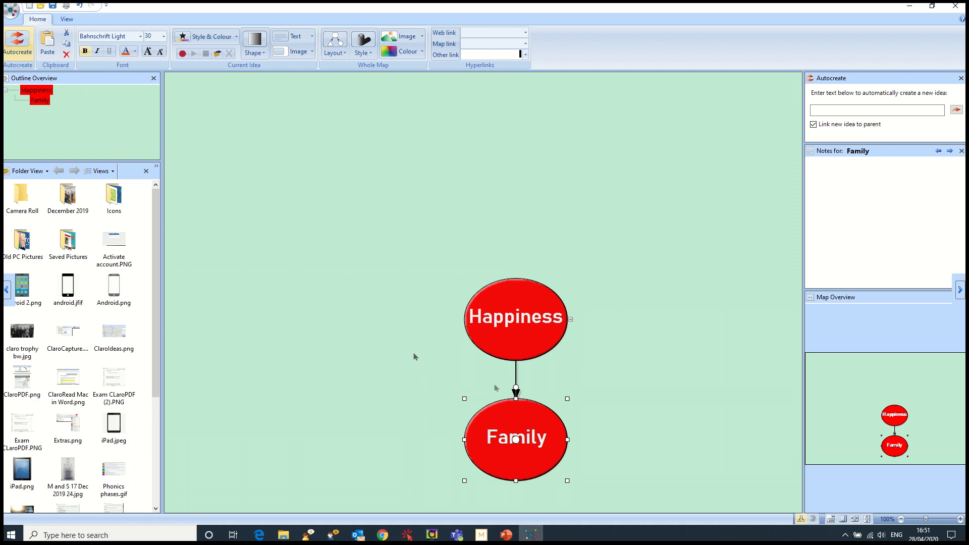
# - Add a blank child idea to Happiness and autocreate a linked idea named "Money" beneath the blank one
pyautogui.click(523, 322)
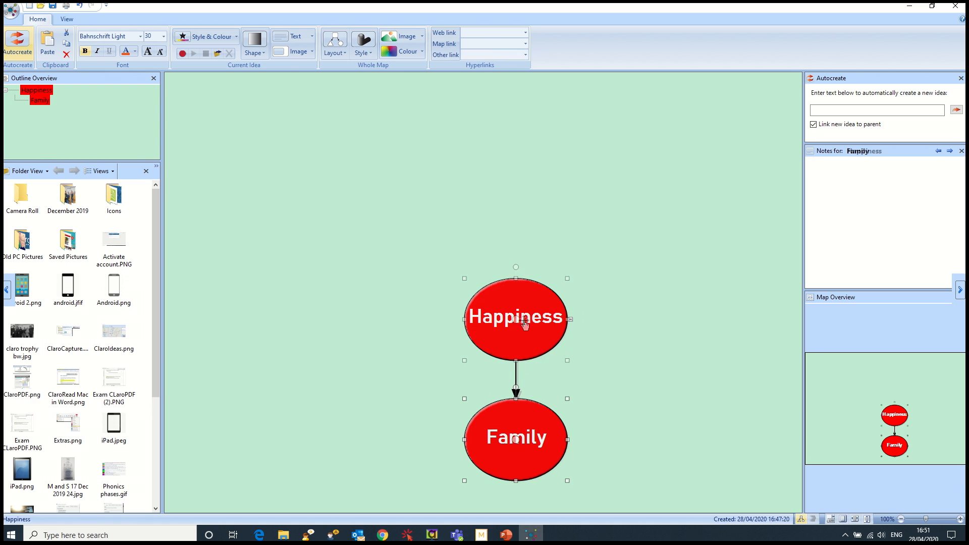
pyautogui.moveTo(515, 320); pyautogui.dragTo(575, 139)
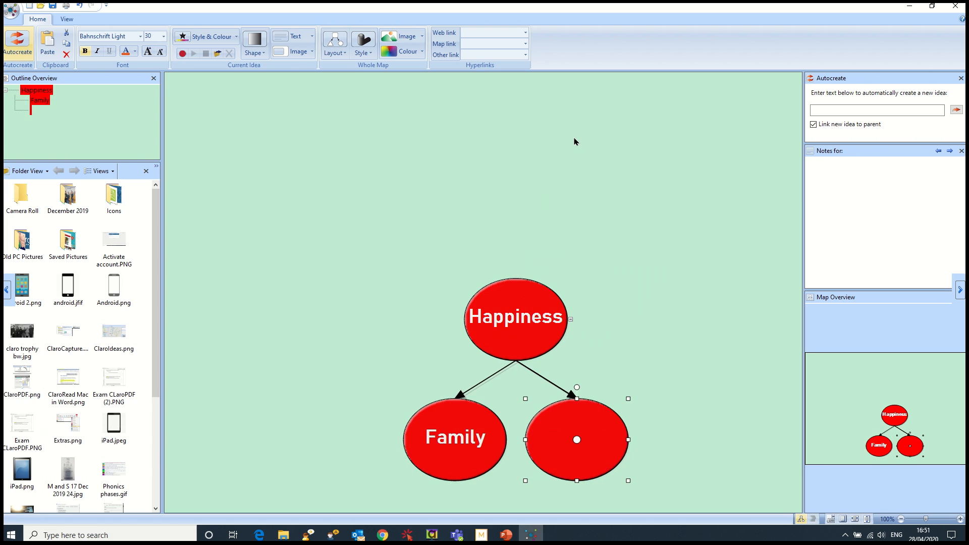
pyautogui.click(827, 107)
pyautogui.write('Money')
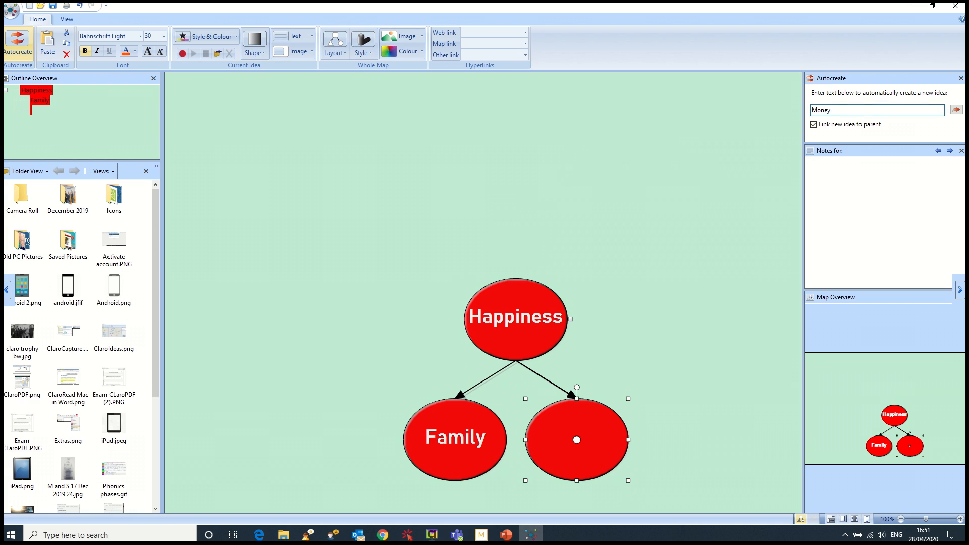
pyautogui.press('Return')
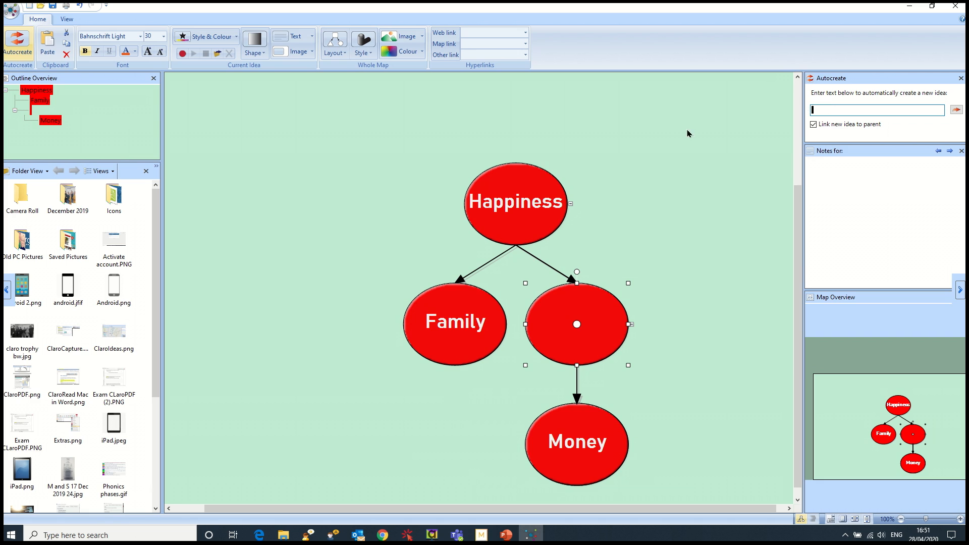
# - Select Happiness as the parent and ready the Autocreate text entry for a new linked idea
pyautogui.click(516, 198)
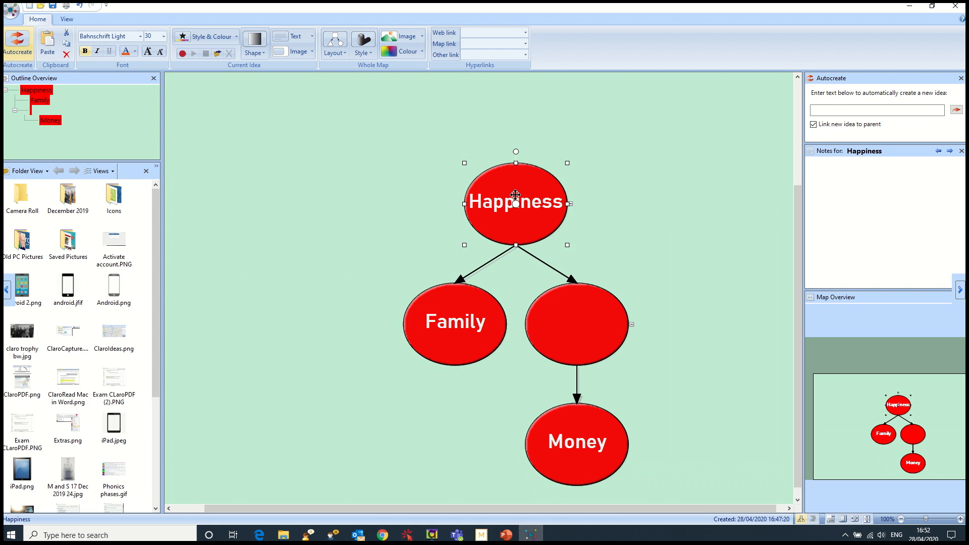
pyautogui.click(845, 109)
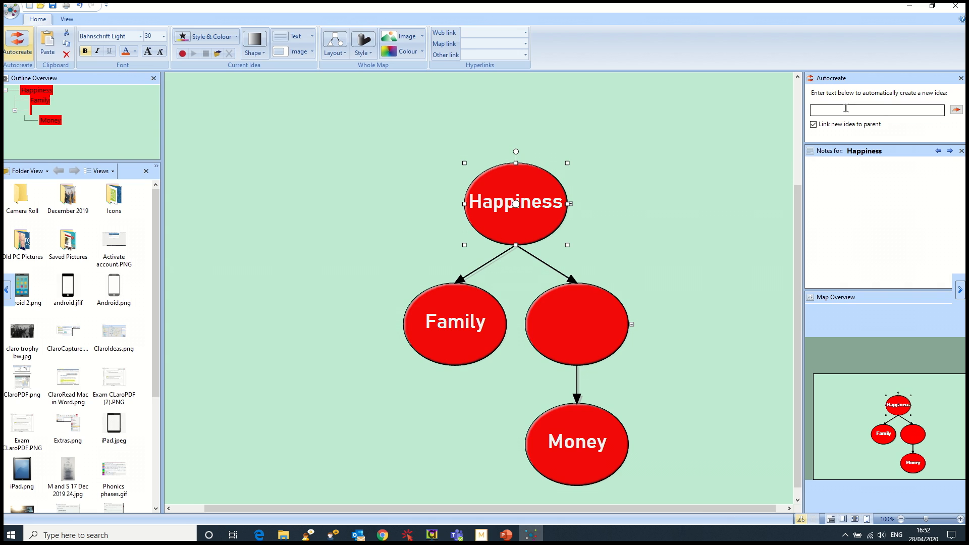
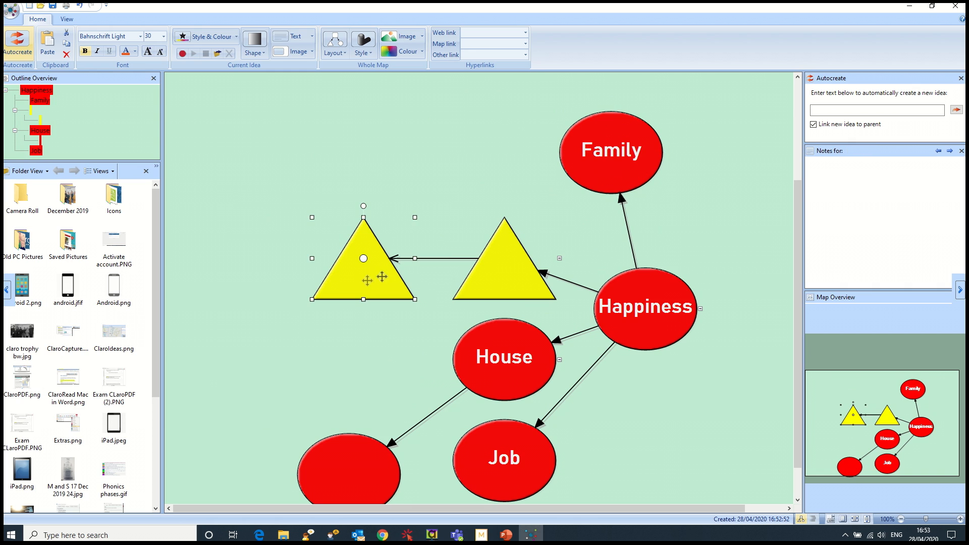
# - Move the outer yellow triangle idea up and farther away from the triangle linked to Happiness, and deselect it
pyautogui.moveTo(365, 280); pyautogui.dragTo(243, 238)
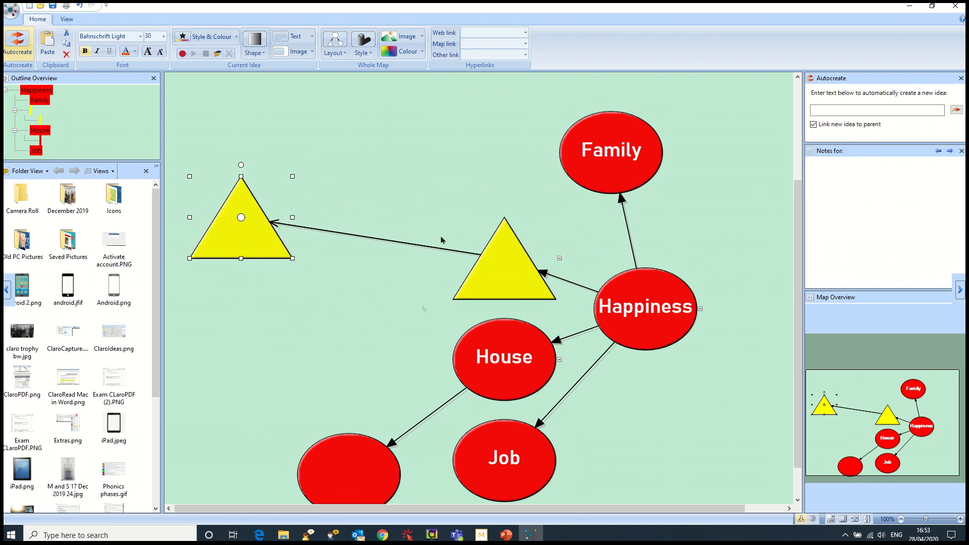
pyautogui.click(325, 288)
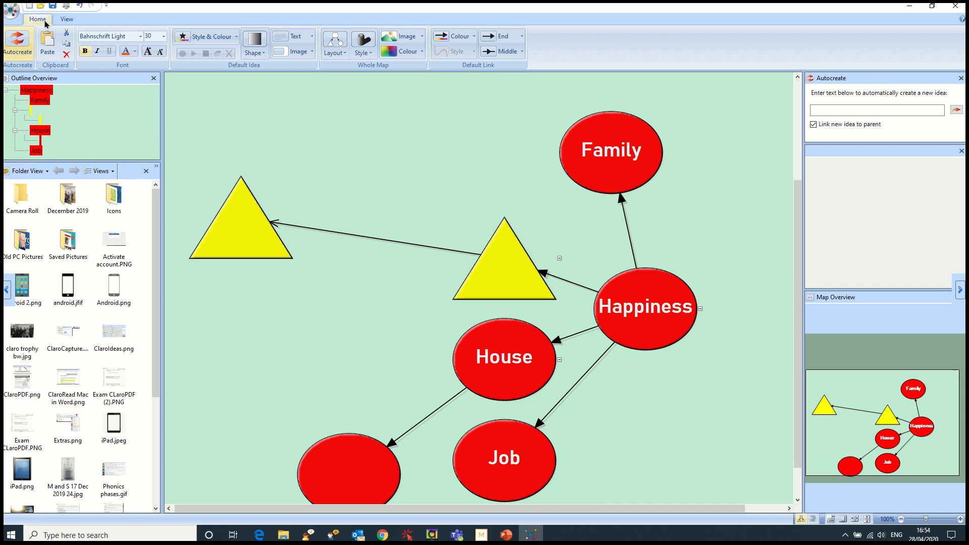
# - Export the map as a PNG image named "Happiness Mindmap", replacing the existing file, and close the image preview
pyautogui.click(10, 11)
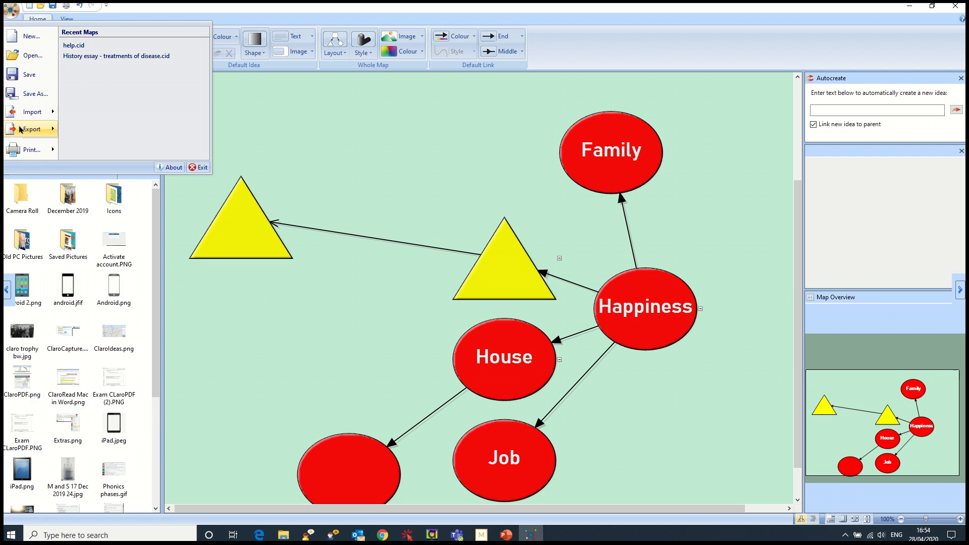
pyautogui.moveTo(23, 131)
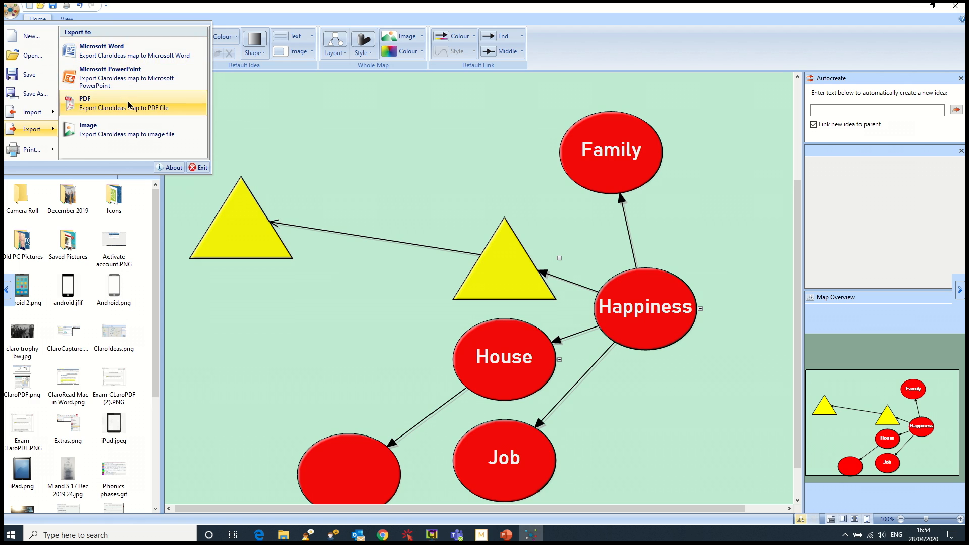
pyautogui.click(123, 127)
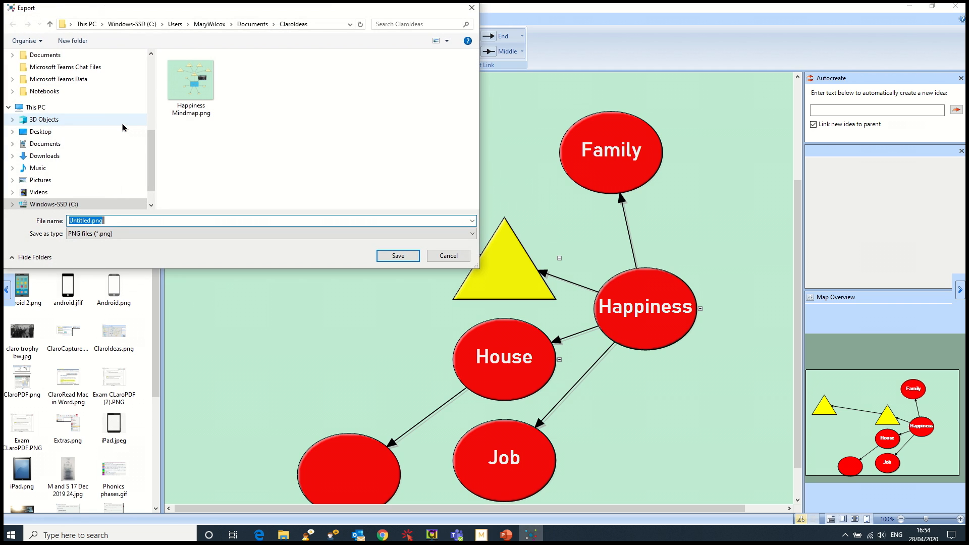
pyautogui.click(124, 234)
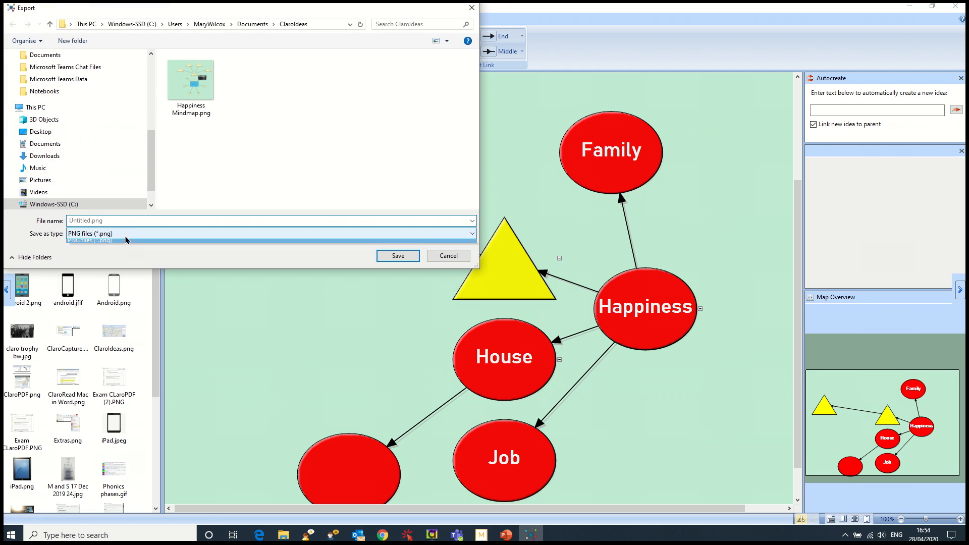
pyautogui.click(125, 240)
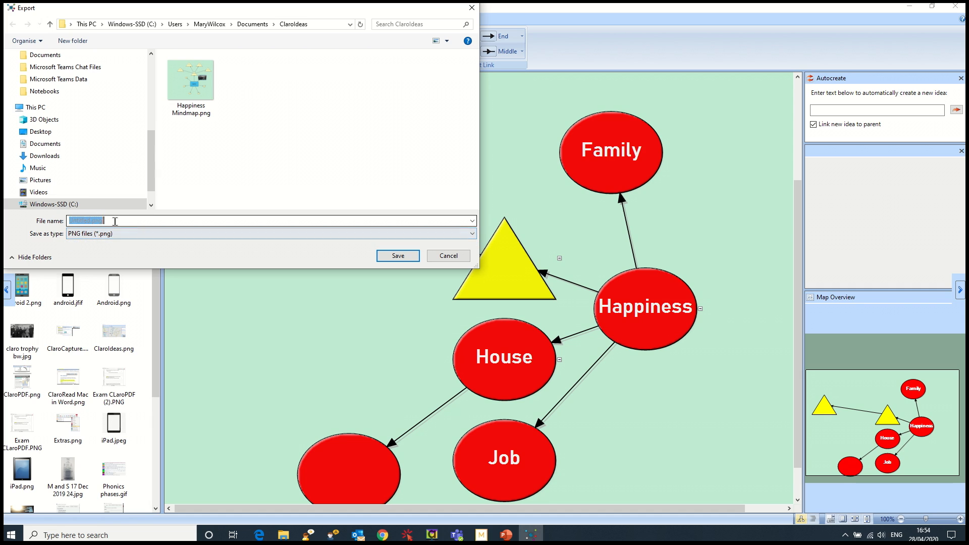
pyautogui.write('Happine')
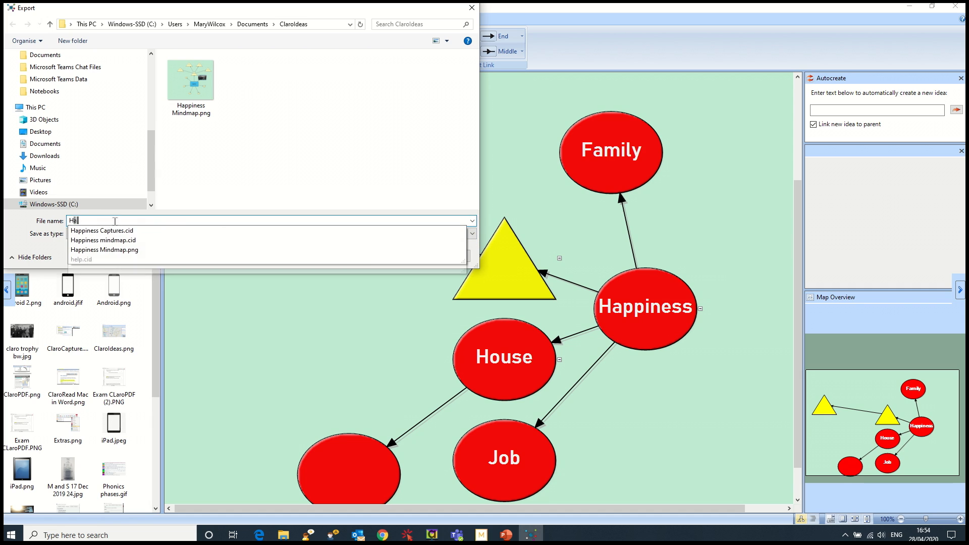
pyautogui.write('ss ')
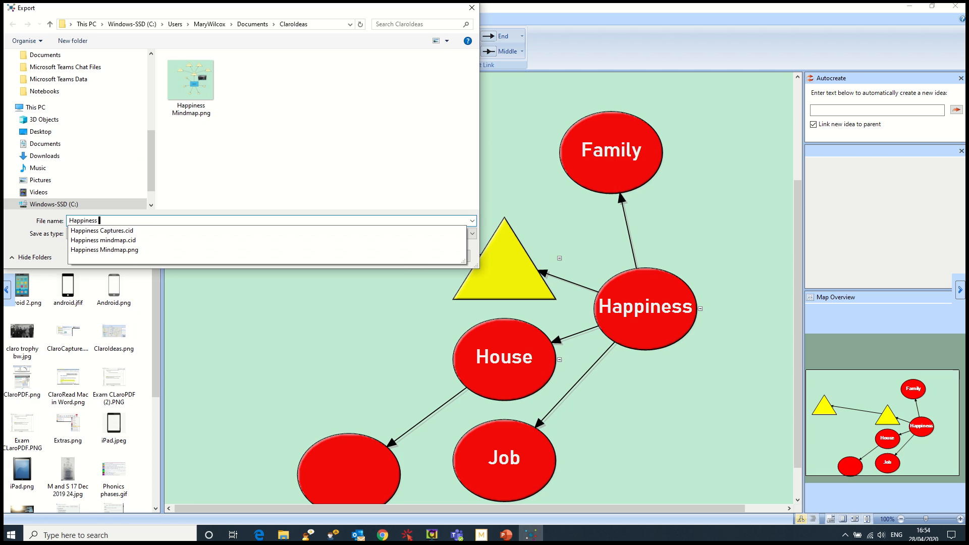
pyautogui.write('Mindmap')
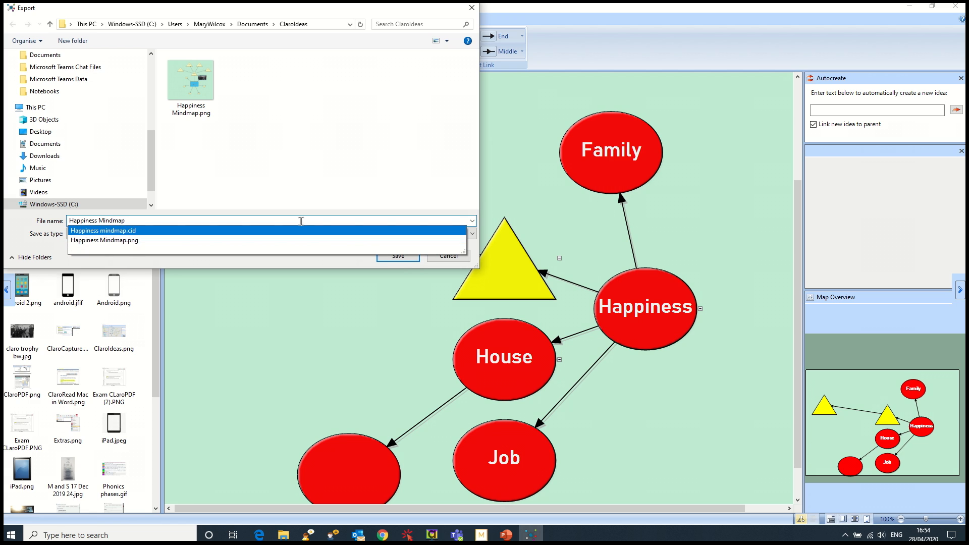
pyautogui.press('Return')
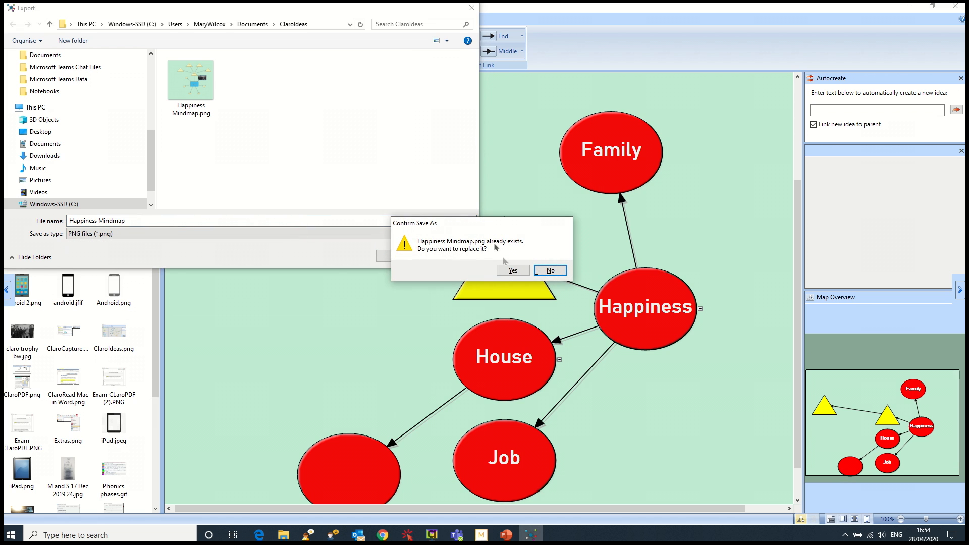
pyautogui.click(507, 272)
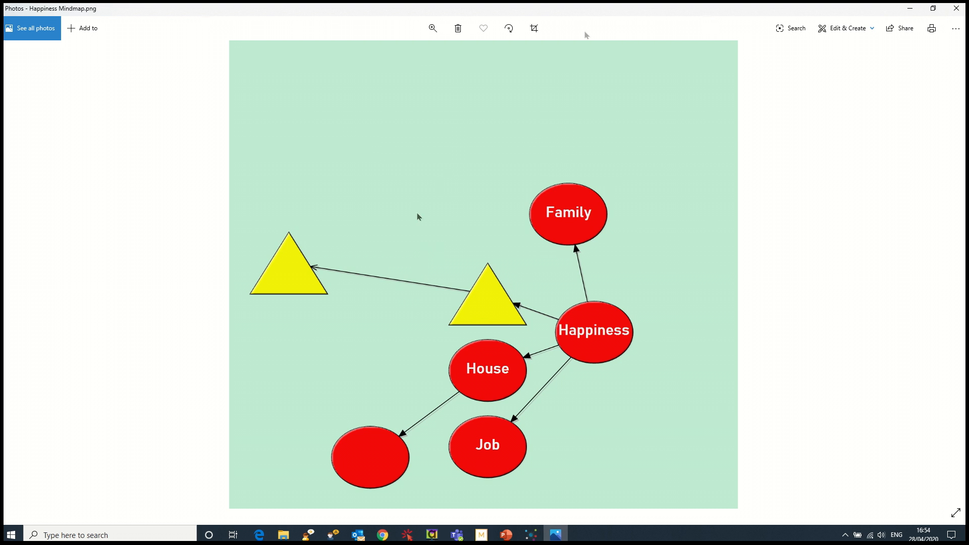
pyautogui.click(956, 9)
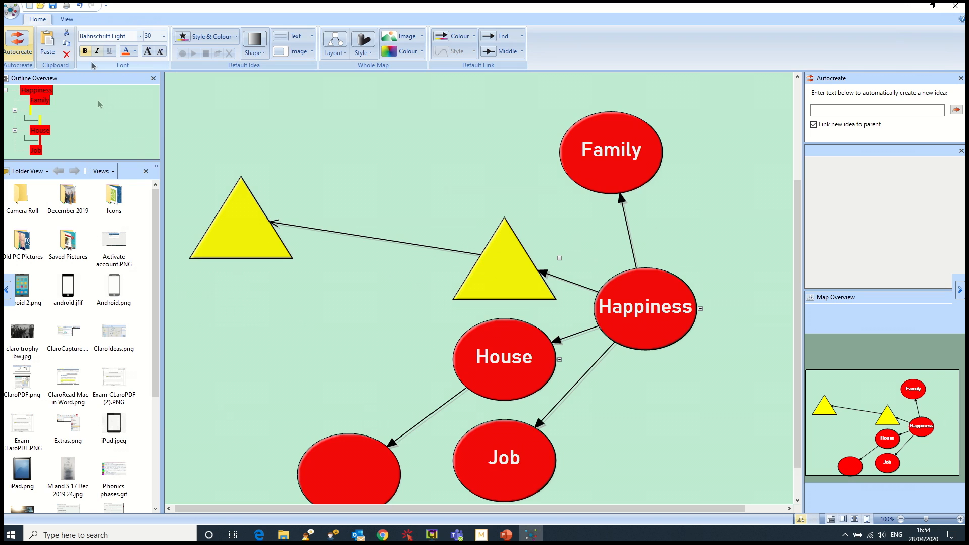
# - Export the mind map to Microsoft Word
pyautogui.click(10, 9)
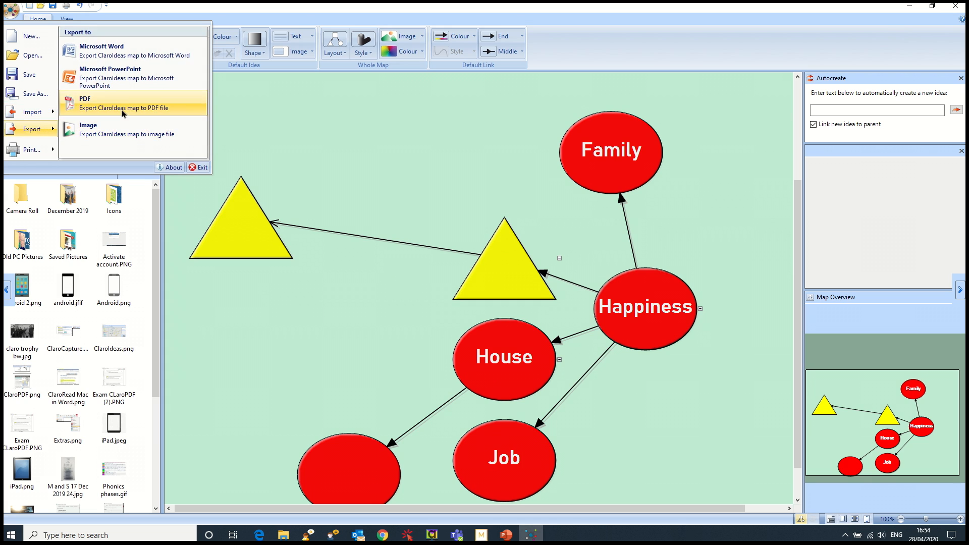
pyautogui.click(122, 60)
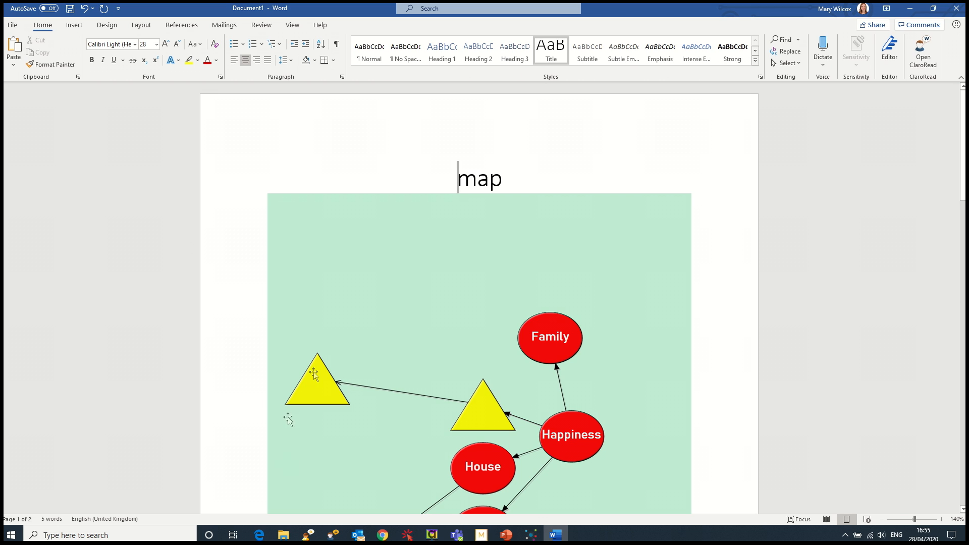
# - Review the map picture and idea headings in the exported Word document, and return to ClaroIdeas
pyautogui.click(403, 414)
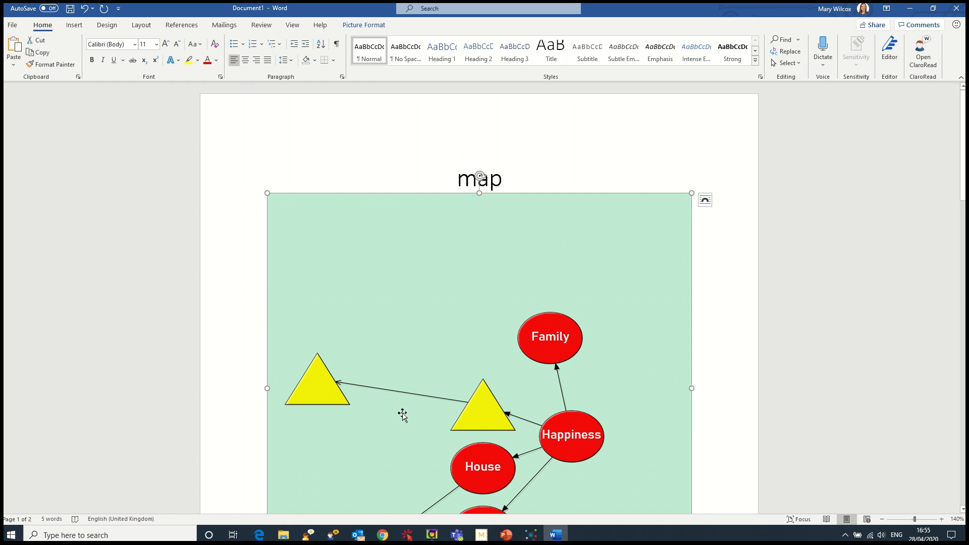
pyautogui.click(728, 298)
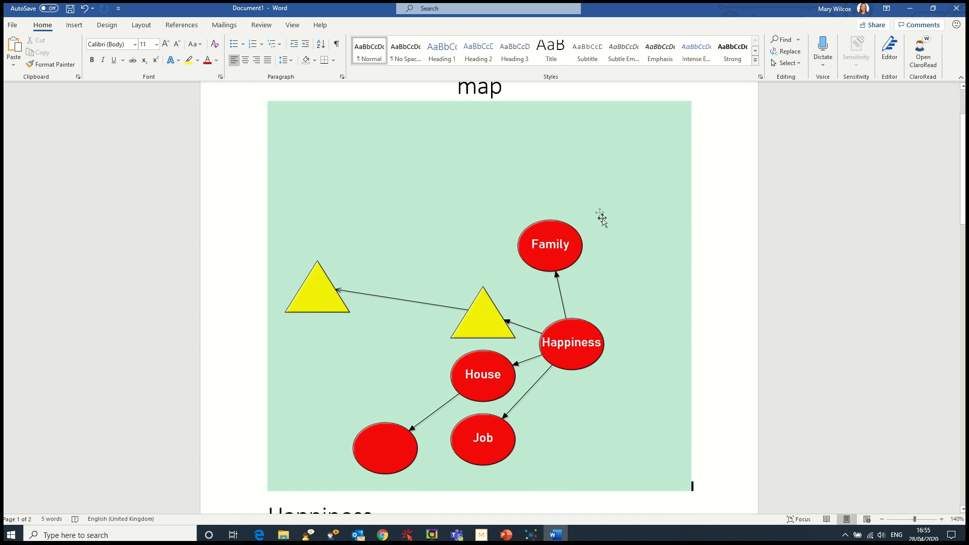
pyautogui.press('Down')
pyautogui.press('Down')
pyautogui.press('Down')
pyautogui.press('Down')
pyautogui.press('Down')
pyautogui.press('Down')
pyautogui.press('Down')
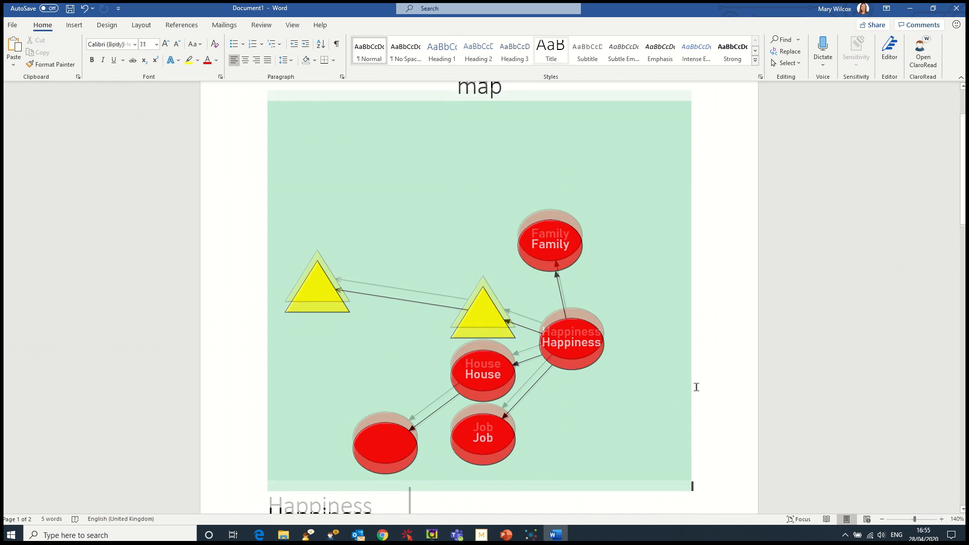
pyautogui.press('Down')
pyautogui.press('Down')
pyautogui.press('Down')
pyautogui.press('Down')
pyautogui.press('Down')
pyautogui.press('Down')
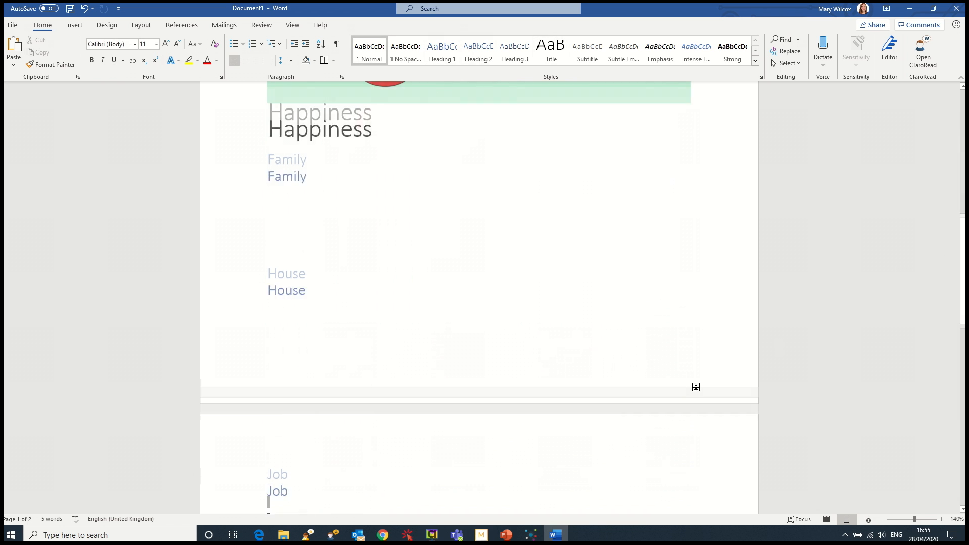
pyautogui.press('Up')
pyautogui.press('Up')
pyautogui.press('Up')
pyautogui.press('Up')
pyautogui.press('Up')
pyautogui.press('Up')
pyautogui.press('Up')
pyautogui.press('Up')
pyautogui.press('Up')
pyautogui.press('Up')
pyautogui.press('Up')
pyautogui.press('Up')
pyautogui.press('Up')
pyautogui.press('Up')
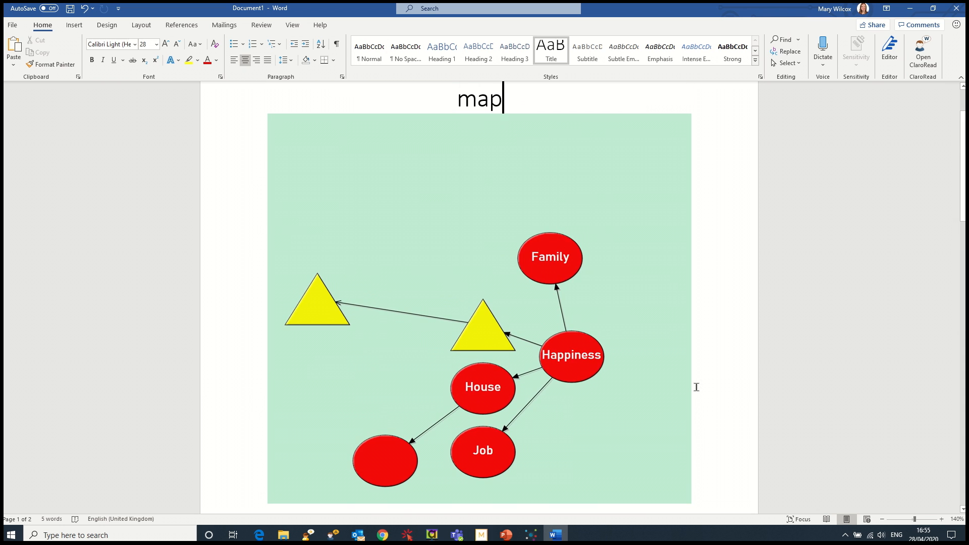
pyautogui.press('Down')
pyautogui.press('Down')
pyautogui.press('Down')
pyautogui.press('Down')
pyautogui.press('Down')
pyautogui.press('Down')
pyautogui.press('Down')
pyautogui.press('Down')
pyautogui.press('Down')
pyautogui.press('Down')
pyautogui.press('Down')
pyautogui.press('Down')
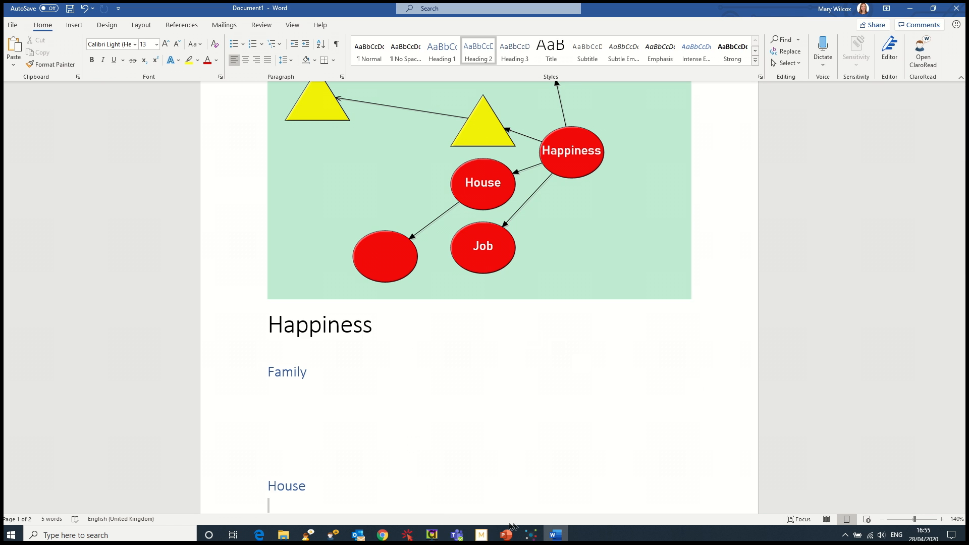
pyautogui.click(531, 534)
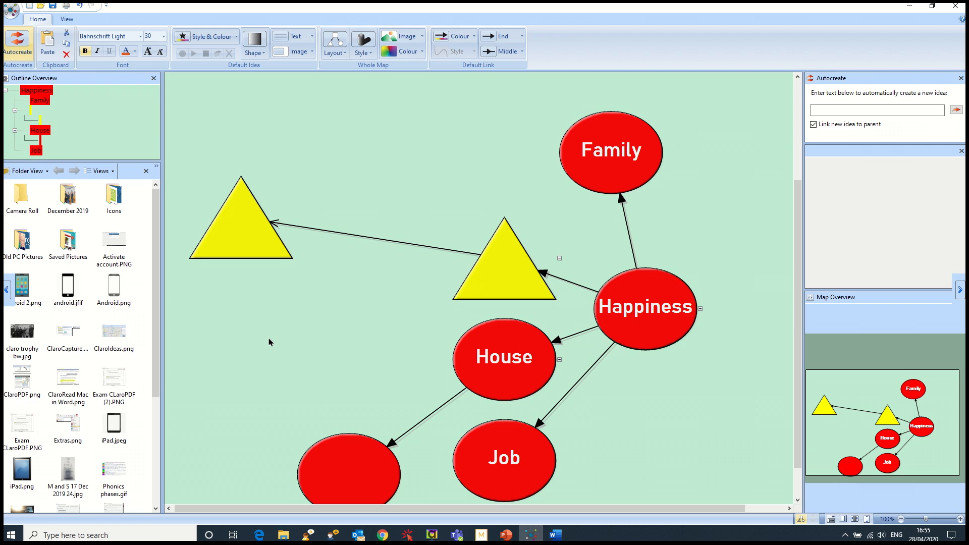
pyautogui.moveTo(470, 5)
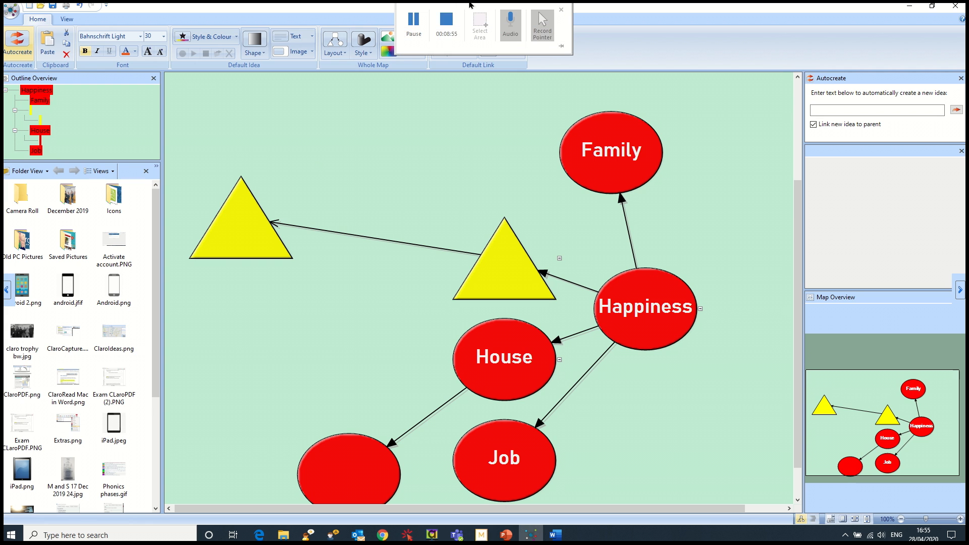
pyautogui.click(446, 20)
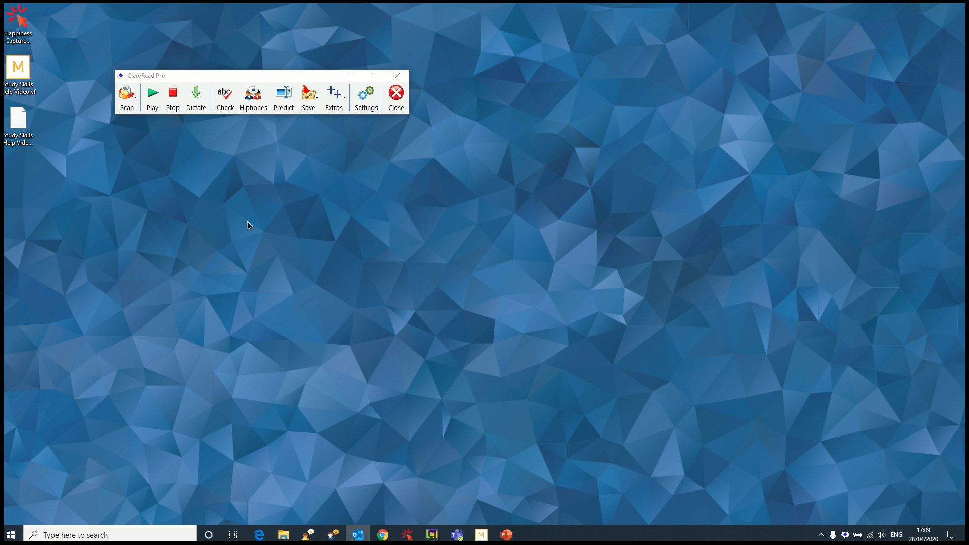
# - Open Claro AudioNote from ClaroRead and start a microphone recording
pyautogui.click(342, 105)
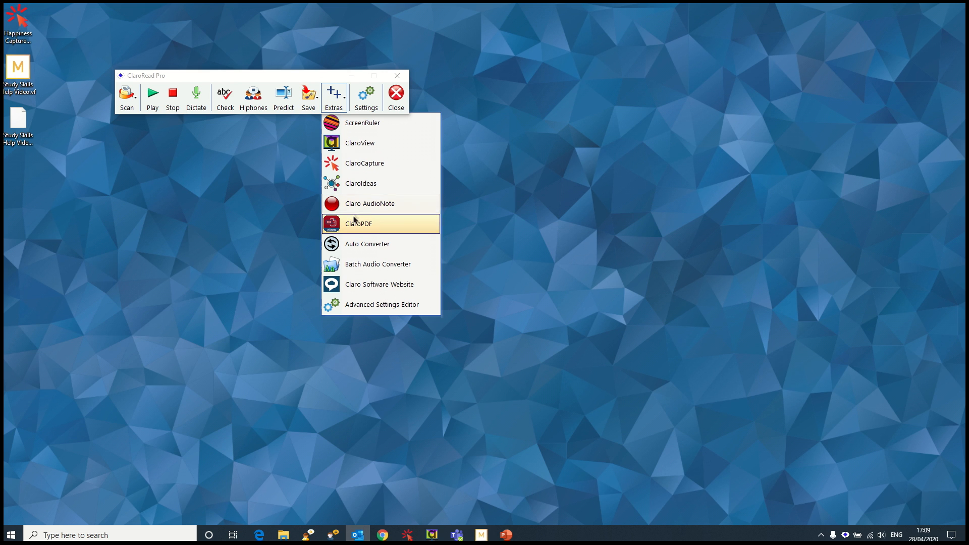
pyautogui.click(365, 206)
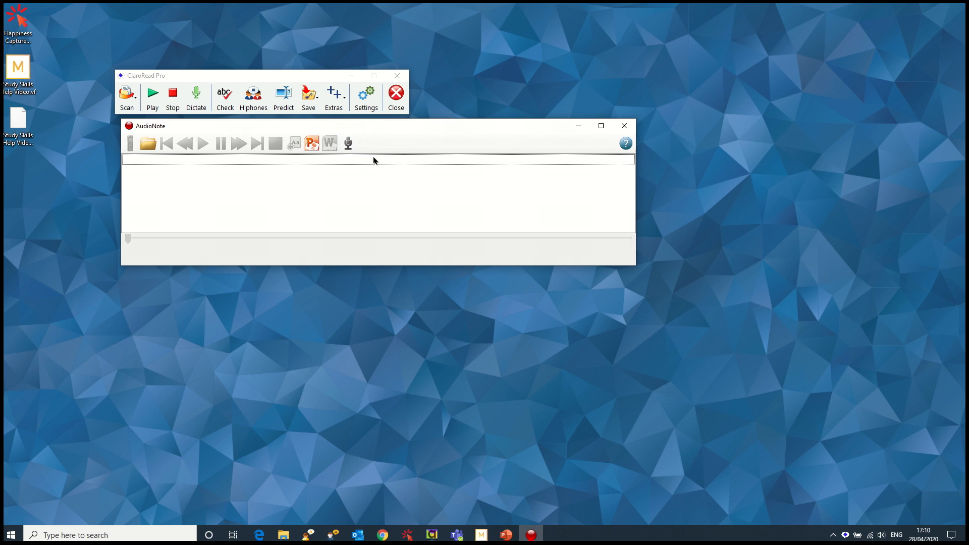
pyautogui.click(348, 145)
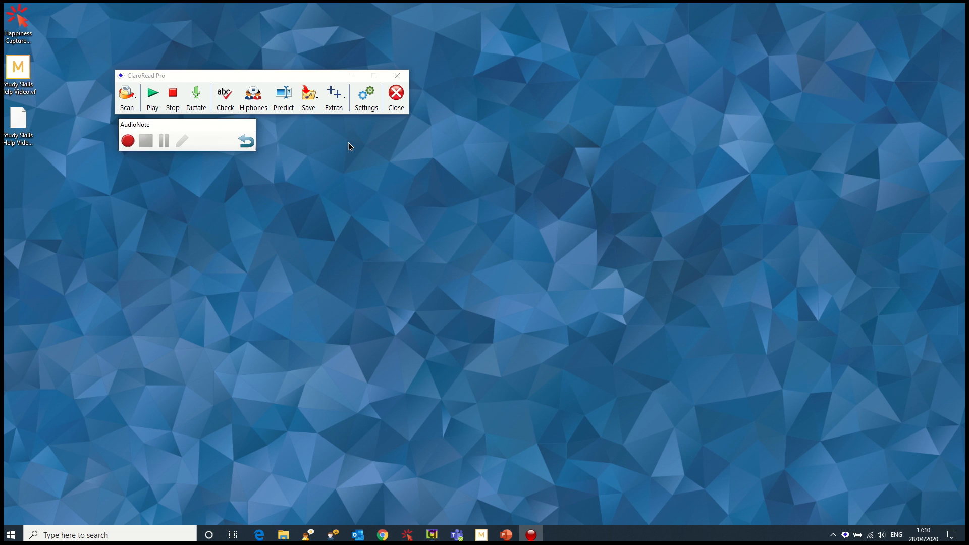
pyautogui.click(128, 142)
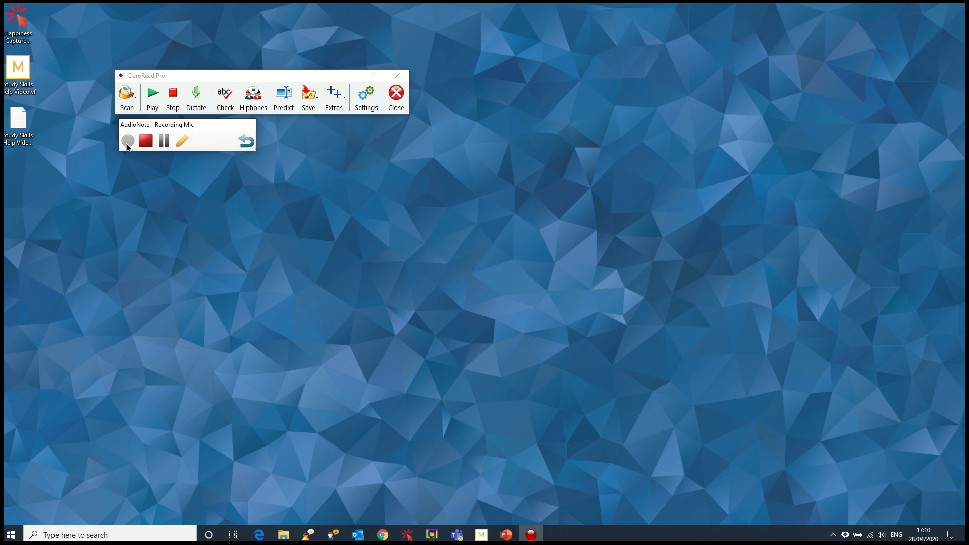
# - Add three bookmarks to the running microphone recording
pyautogui.click(182, 141)
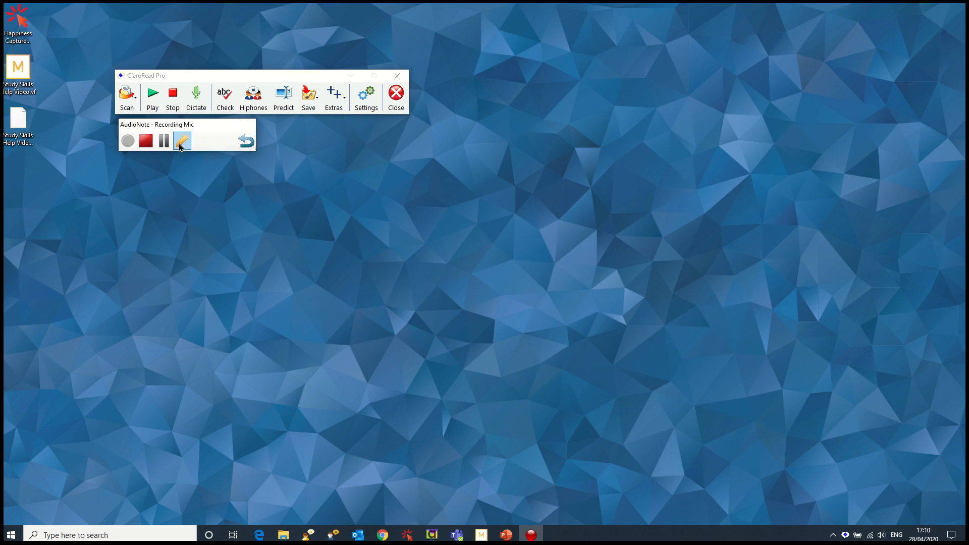
pyautogui.click(180, 146)
pyautogui.click(181, 146)
# - Stop the recording and save it to the Desktop as "Recording Tue 28 Apr 2020.wav"
pyautogui.click(151, 144)
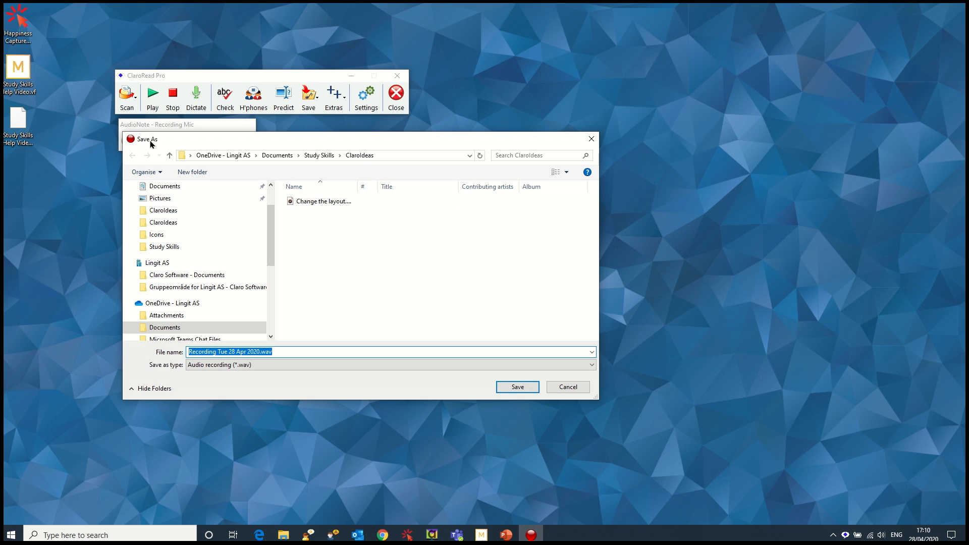
pyautogui.scroll(1, 222, 217)
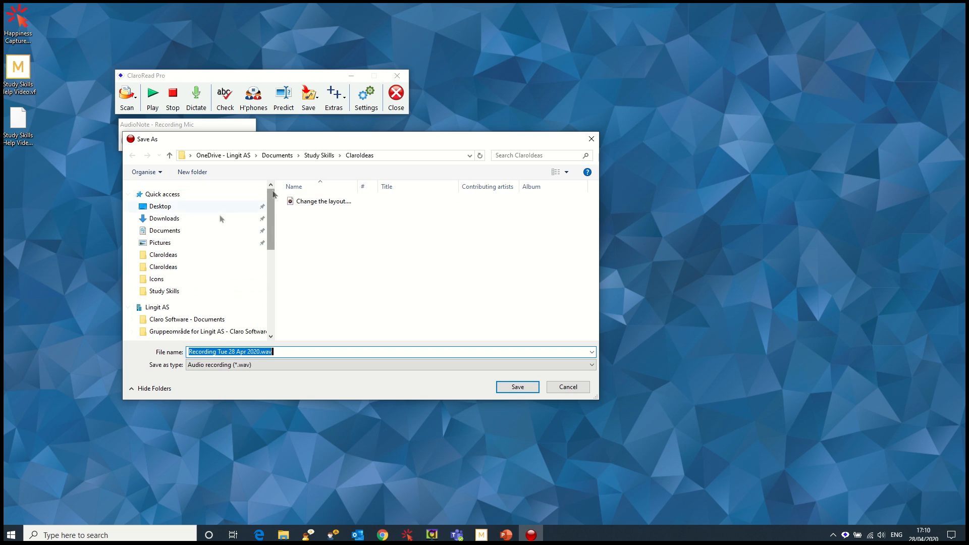
pyautogui.click(202, 209)
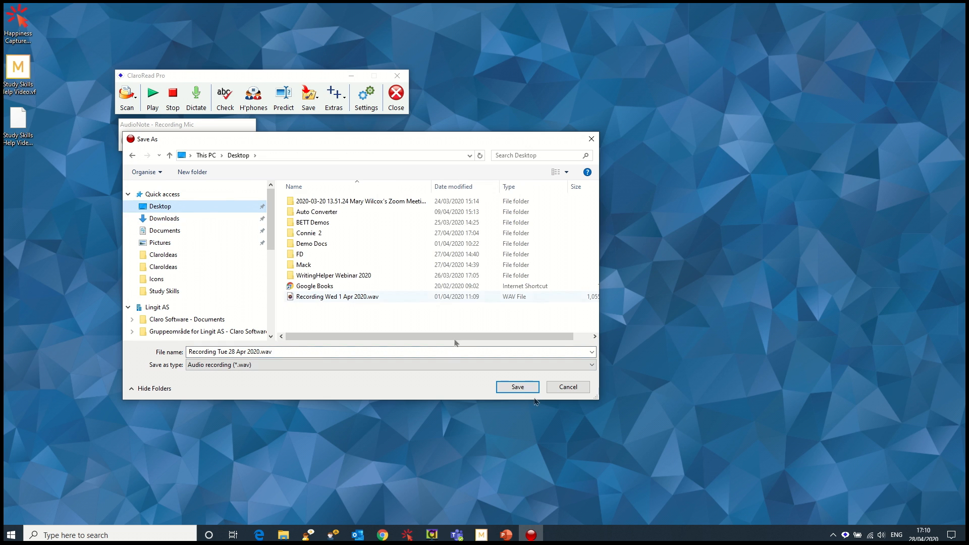
pyautogui.click(518, 387)
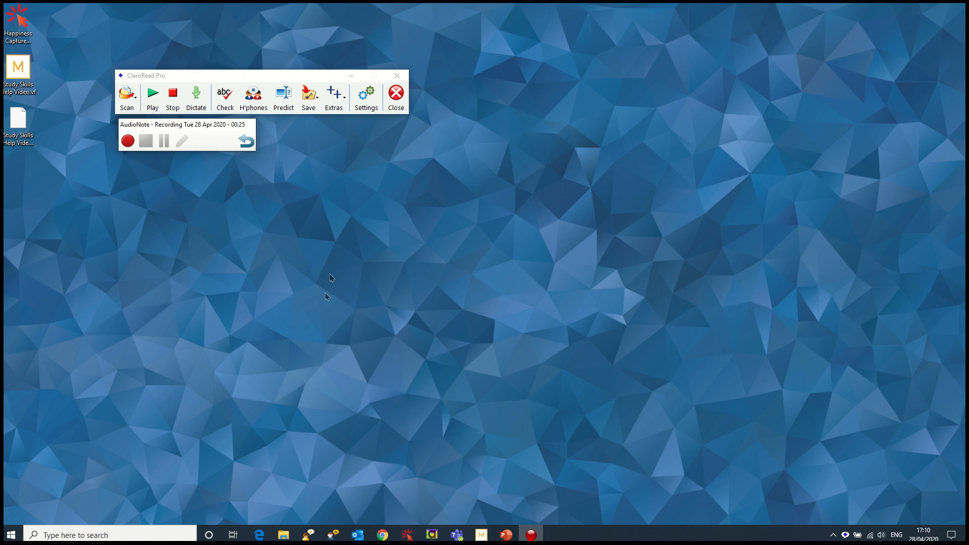
# - Return to the full AudioNote window and rename the first bookmark as "History"
pyautogui.click(246, 144)
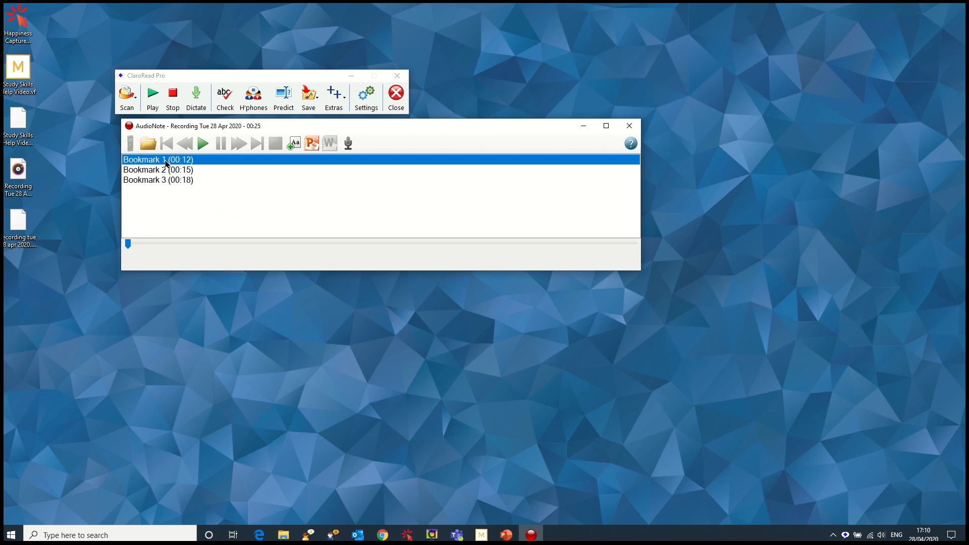
pyautogui.click(295, 146)
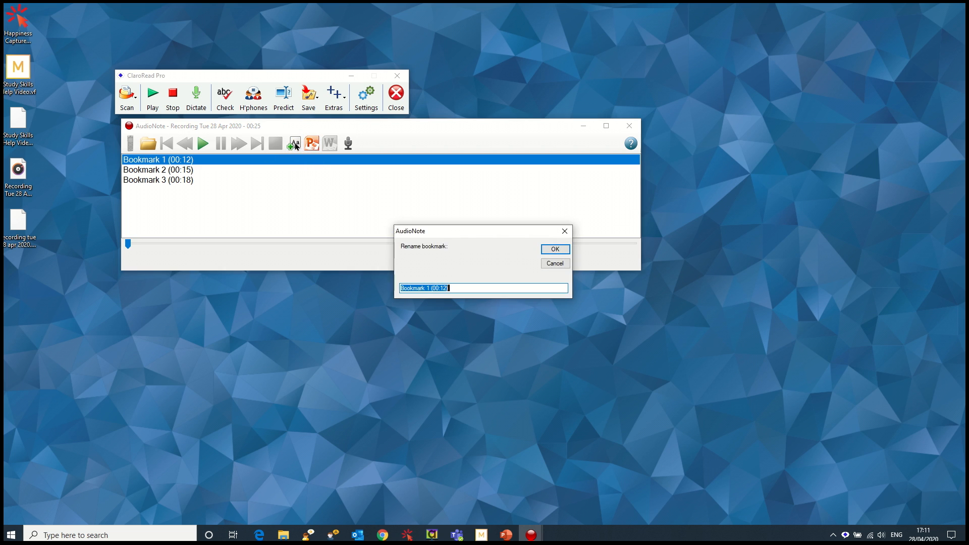
pyautogui.write('History')
pyautogui.click(551, 249)
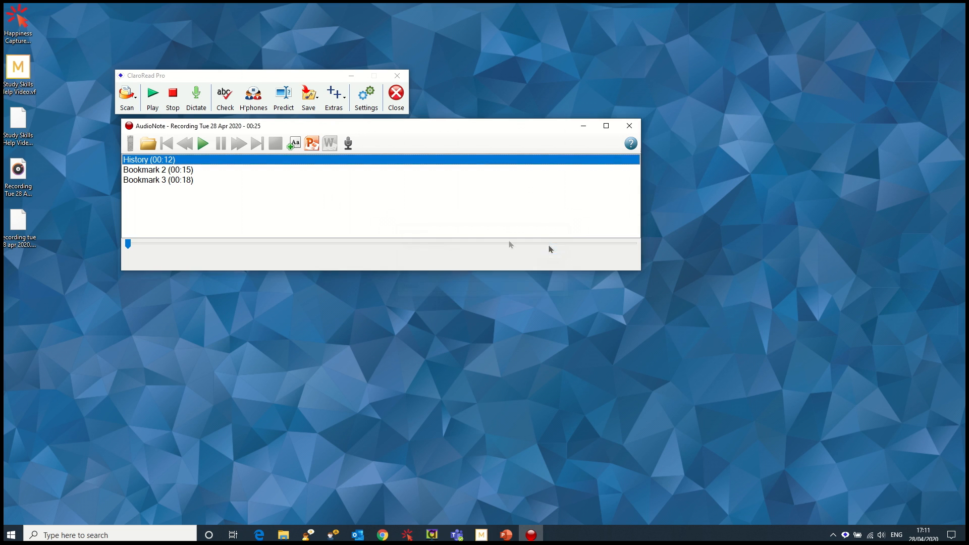
# - Rename the second bookmark as "Geography"
pyautogui.click(149, 170)
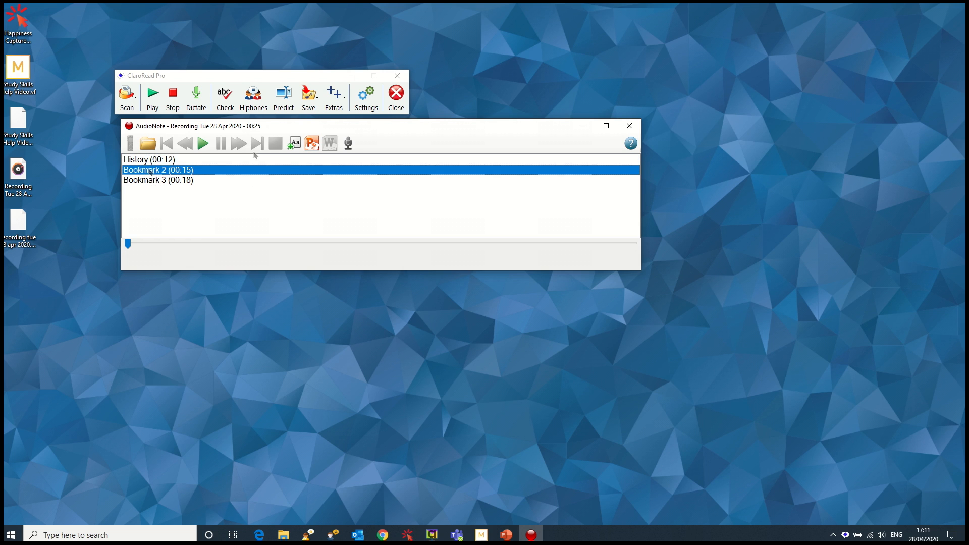
pyautogui.click(294, 145)
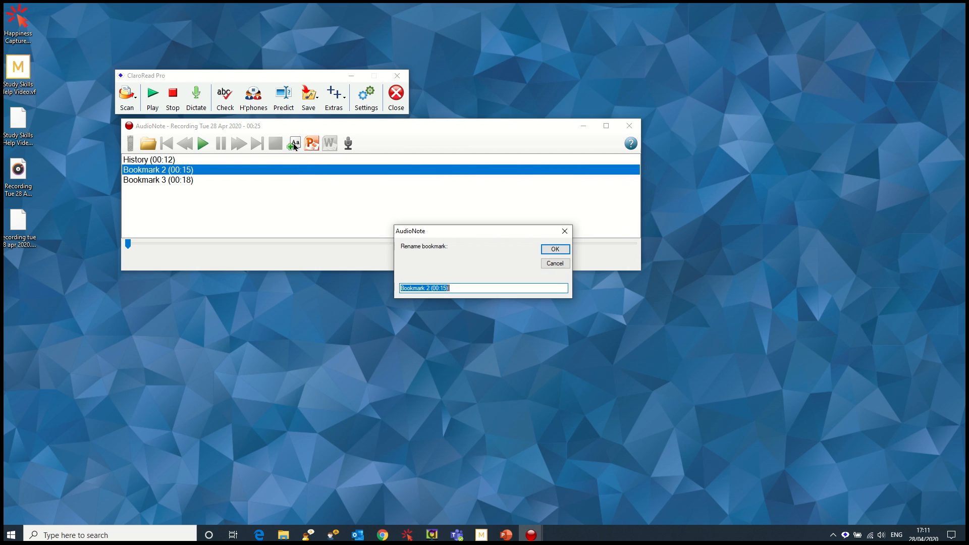
pyautogui.write('Geography')
pyautogui.click(553, 248)
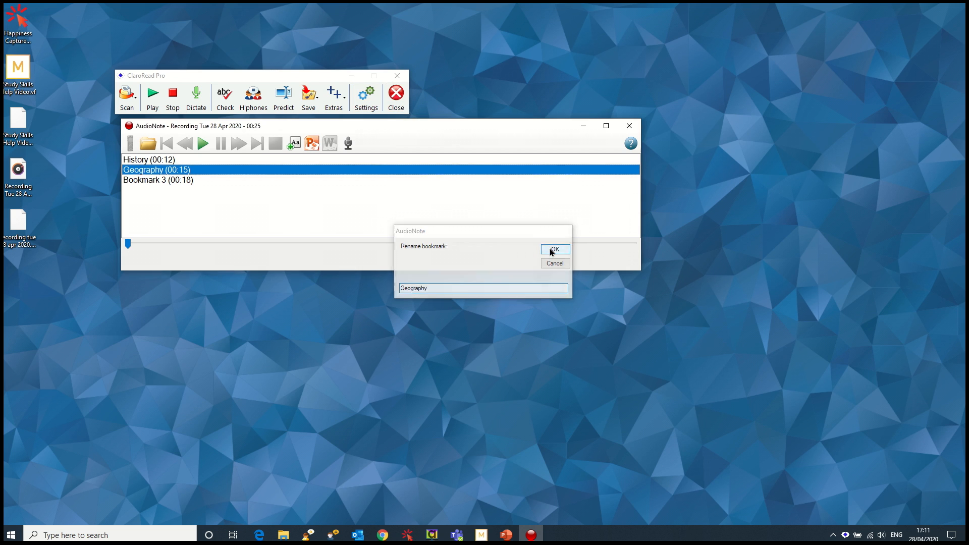
# - Rename the third bookmark as "Science"
pyautogui.click(145, 181)
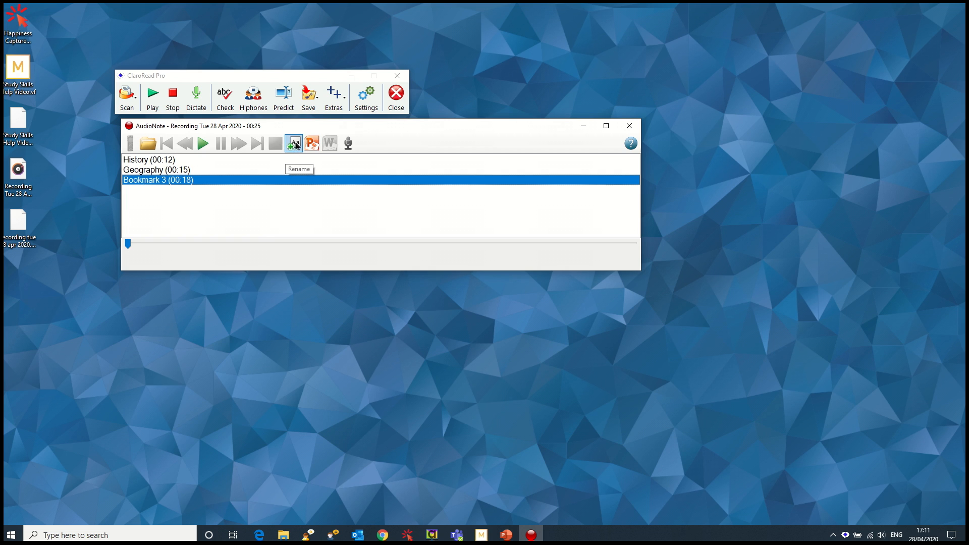
pyautogui.click(294, 145)
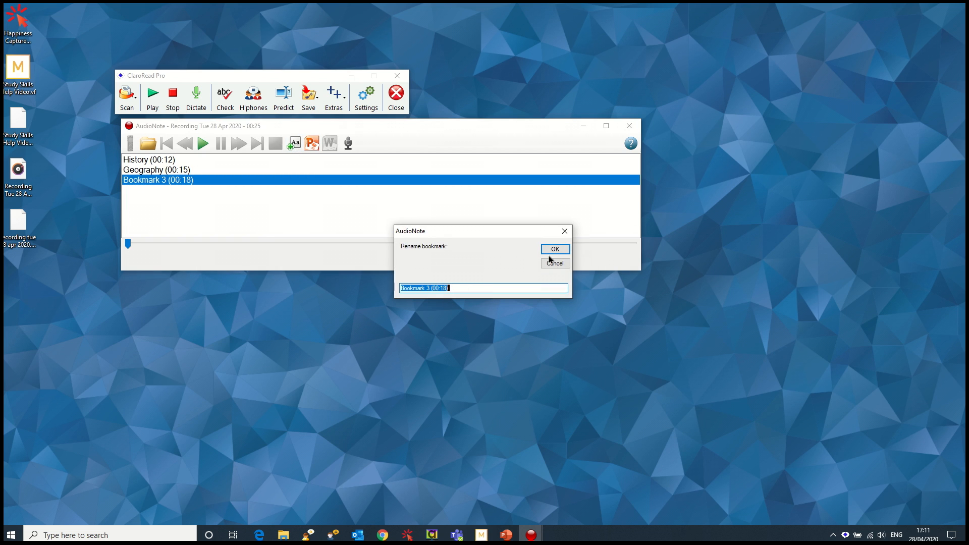
pyautogui.write('Science')
pyautogui.click(553, 249)
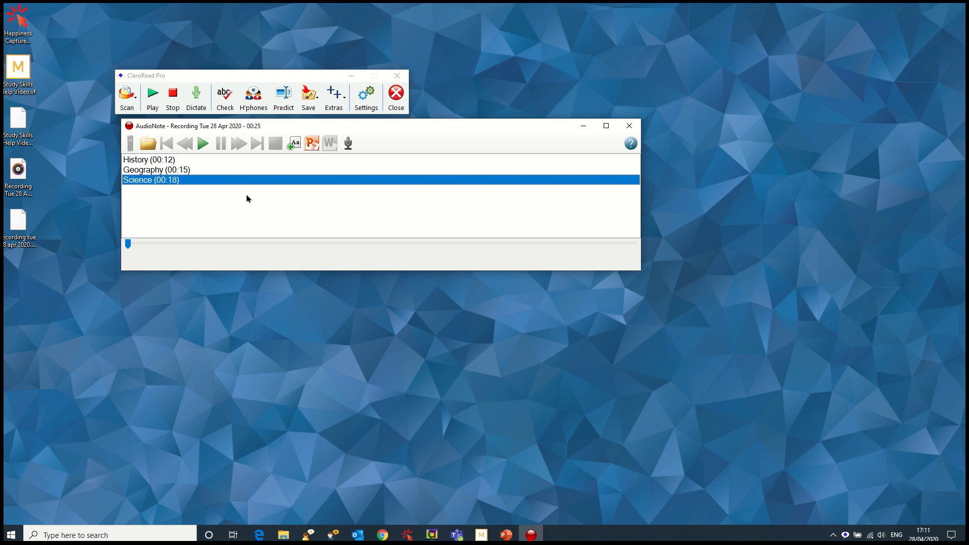
# - Select the History bookmark, play the saved recording briefly and stop playback
pyautogui.click(177, 160)
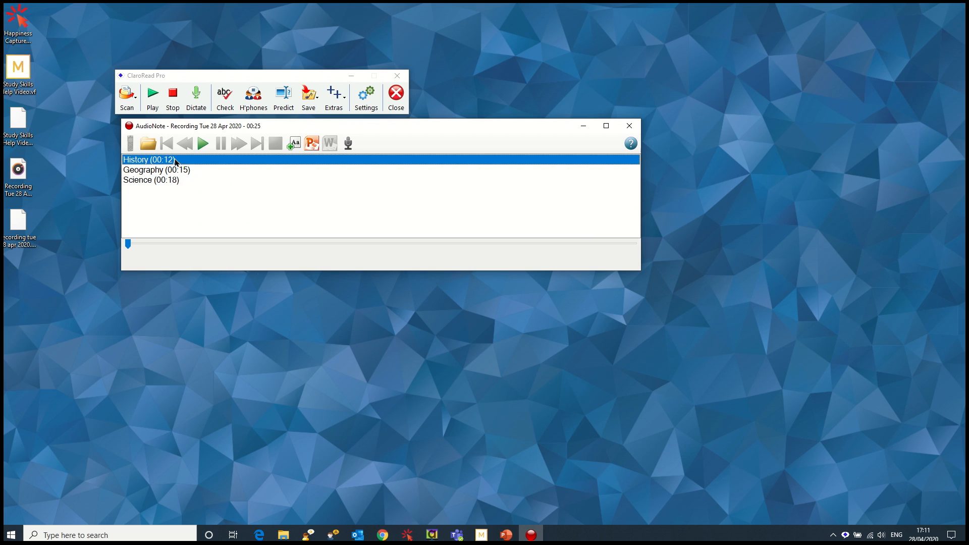
pyautogui.click(201, 143)
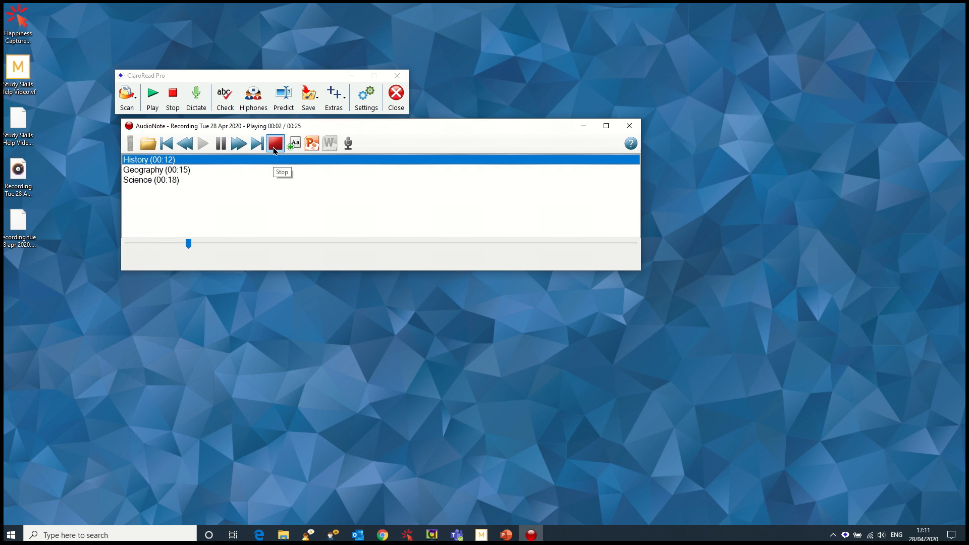
pyautogui.click(275, 144)
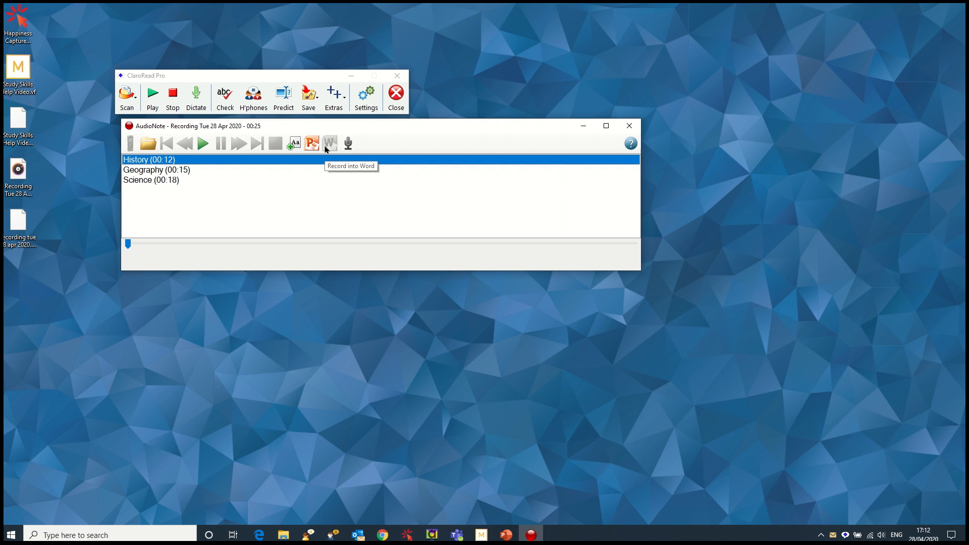
# - Record a short audio note into slide 1 of the PowerPoint presentation and move its speaker icon up onto the title area
pyautogui.click(314, 193)
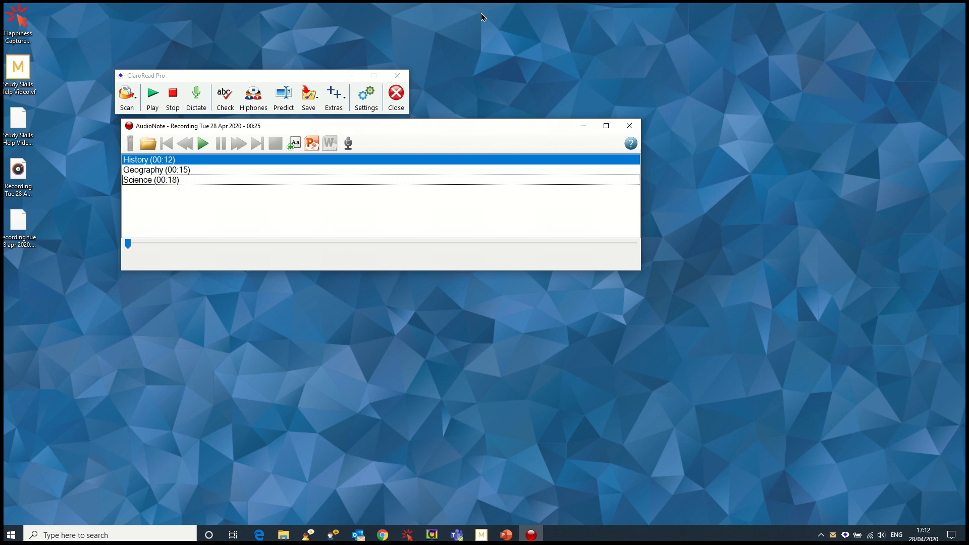
pyautogui.click(312, 146)
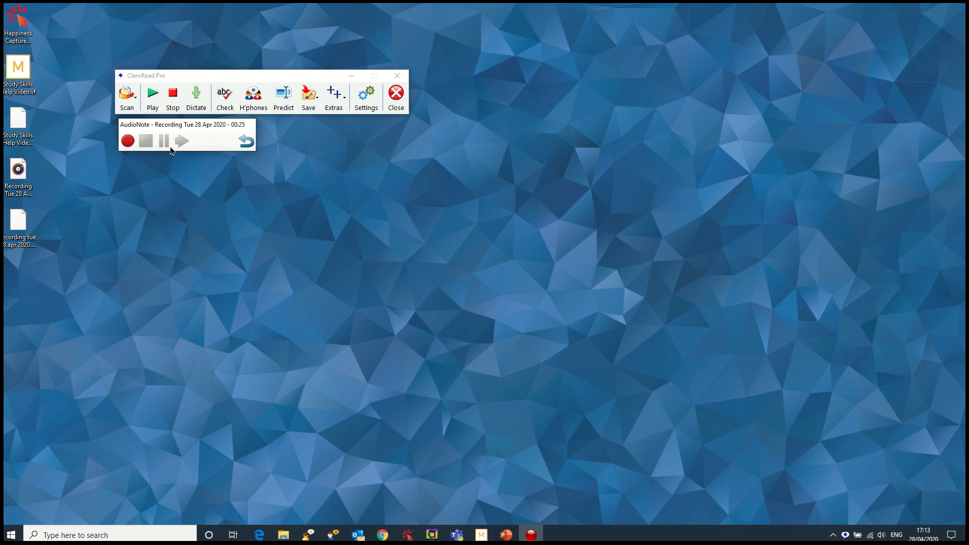
pyautogui.click(127, 142)
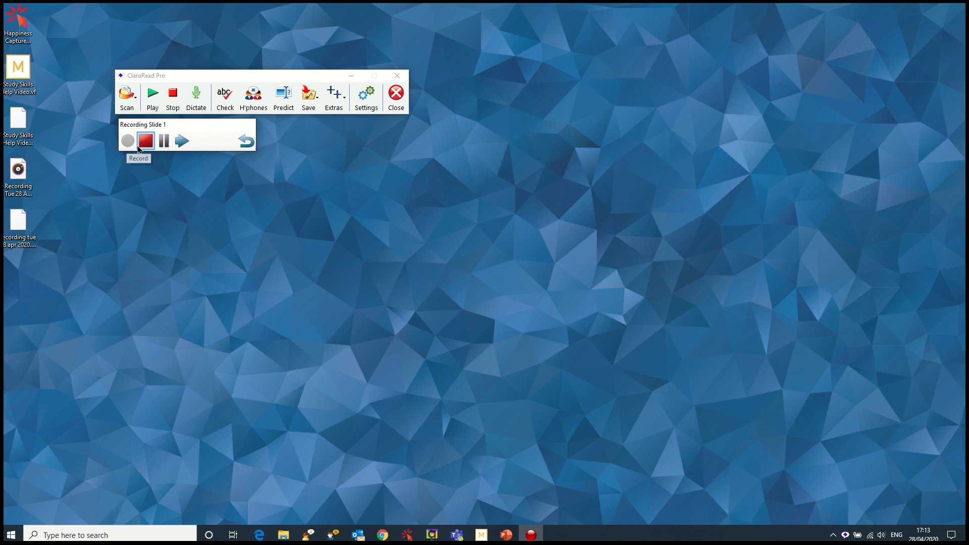
pyautogui.click(145, 142)
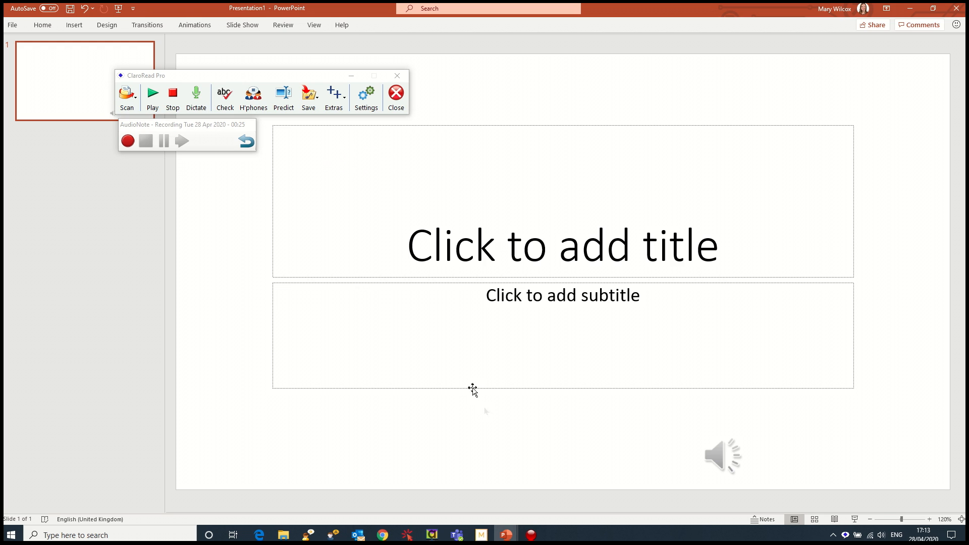
pyautogui.moveTo(712, 457)
pyautogui.moveTo(711, 456); pyautogui.dragTo(614, 165)
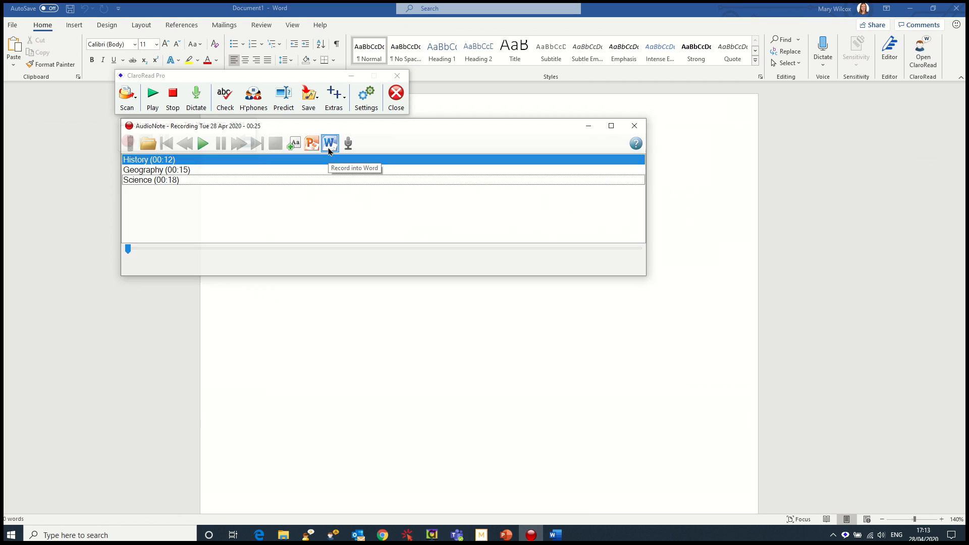
# - Record a short audio note into the blank Word document Document1
pyautogui.click(328, 148)
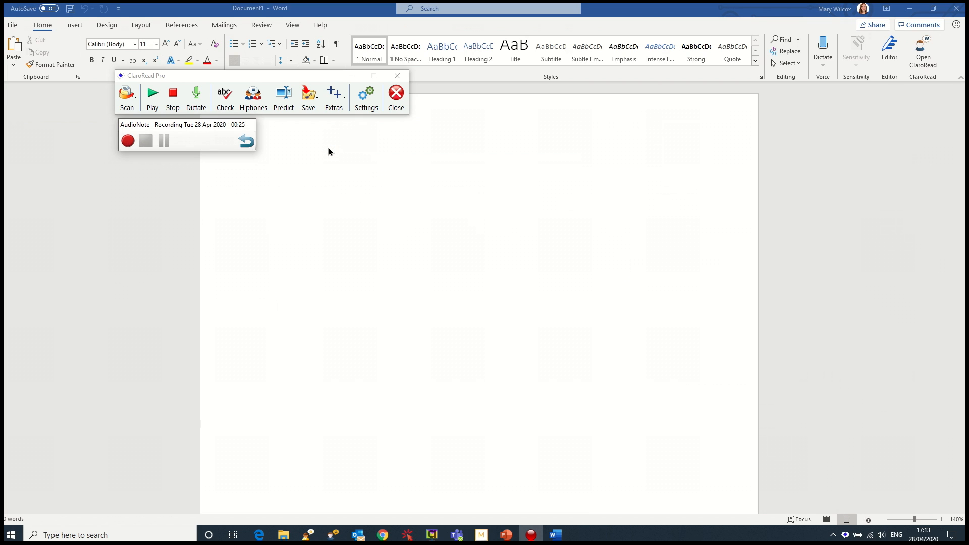
pyautogui.click(127, 136)
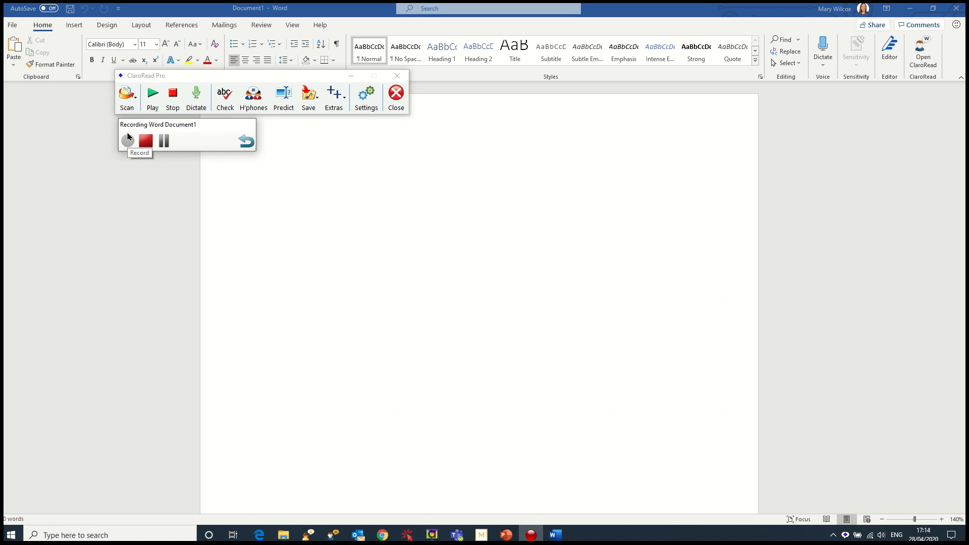
pyautogui.click(145, 142)
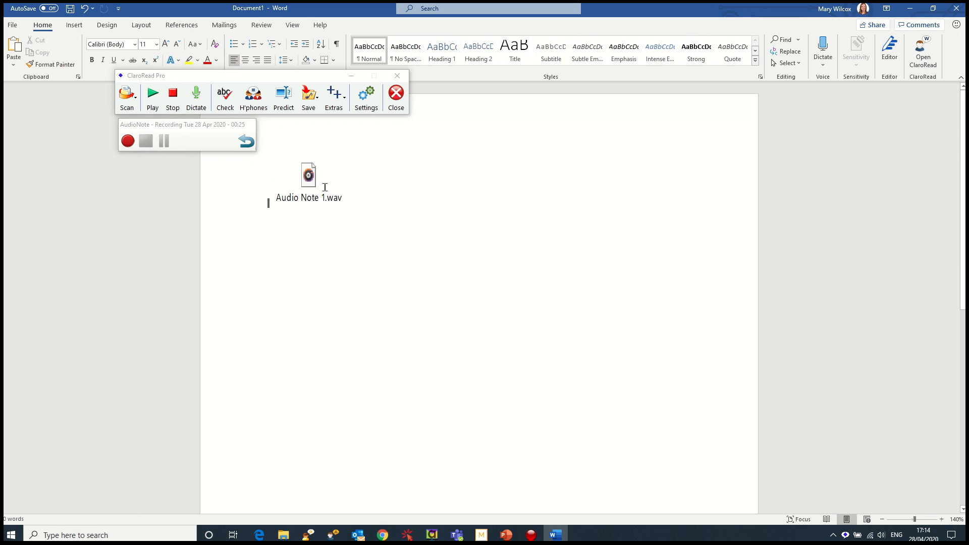